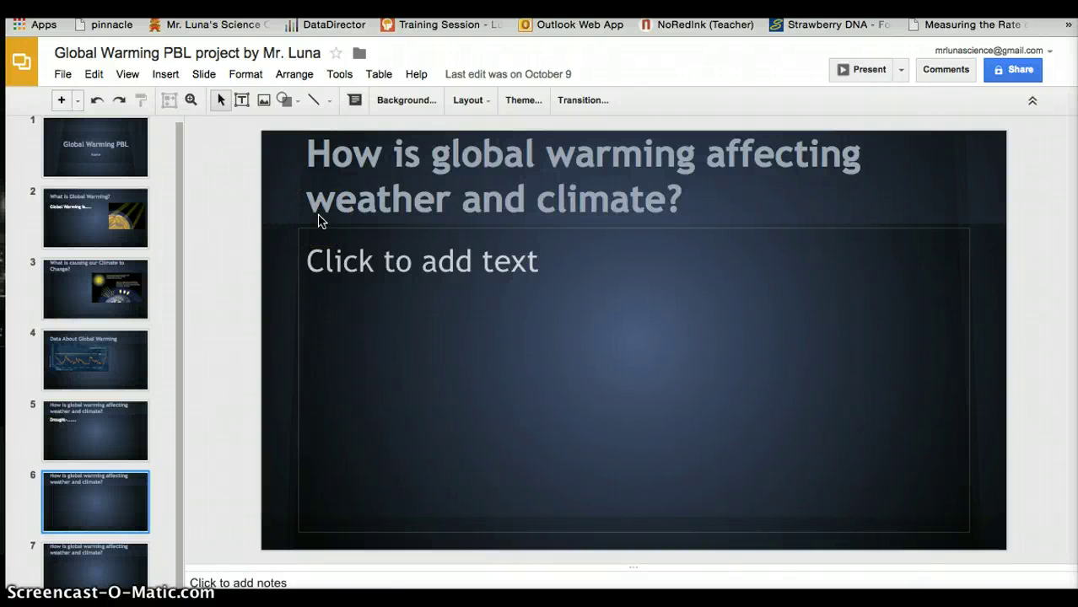
Browse through the deck's slides to reach the What can you do to help? slide
{"action": "left_click", "coordinate": [285, 183]}
{"action": "left_click", "coordinate": [167, 193]}
{"action": "left_click", "coordinate": [115, 290]}
{"action": "left_click", "coordinate": [92, 330]}
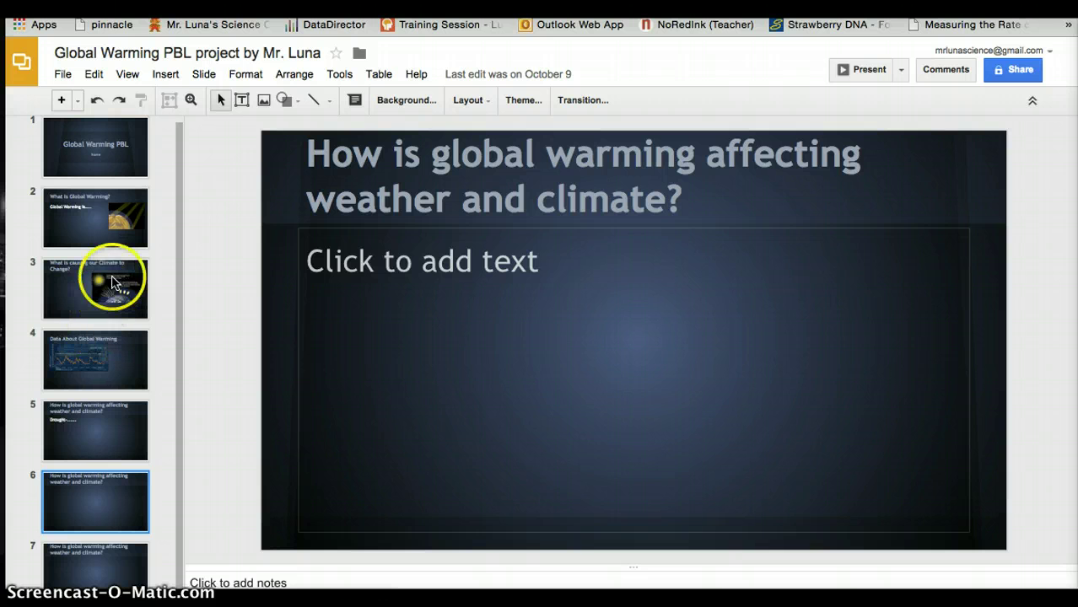
{"action": "left_click", "coordinate": [110, 222]}
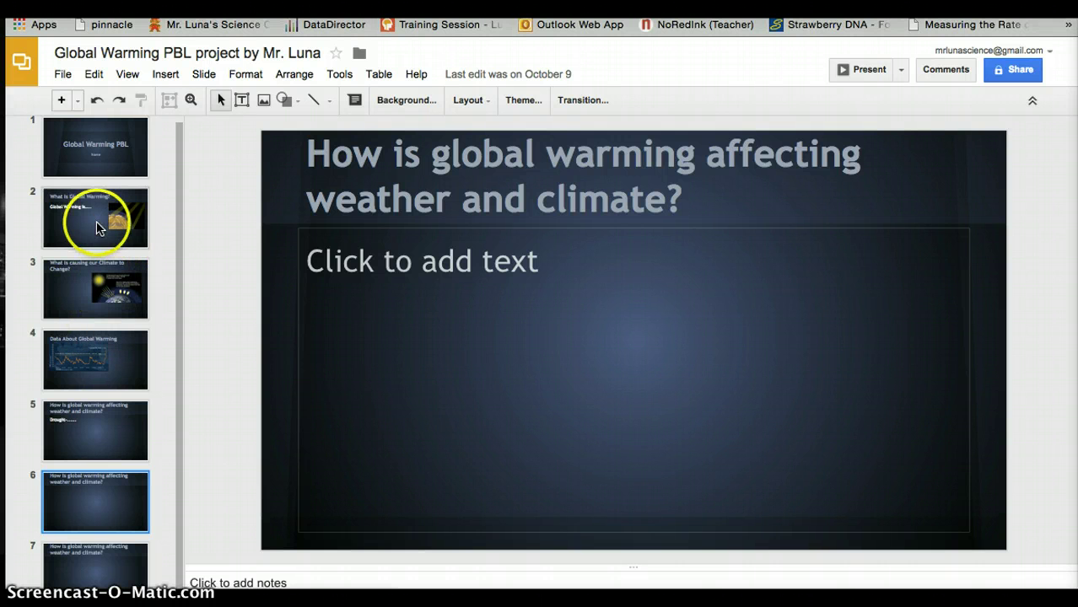
{"action": "key", "text": "Down"}
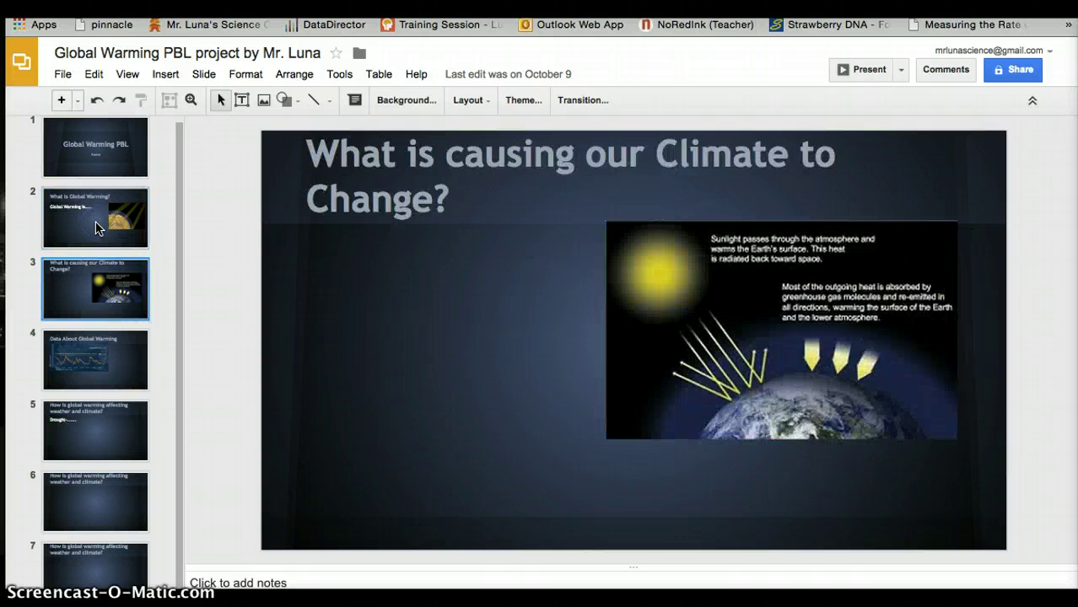
{"action": "key", "text": "Down"}
{"action": "key", "text": "Up"}
{"action": "key", "text": "Up"}
{"action": "key", "text": "Down"}
{"action": "key", "text": "Down"}
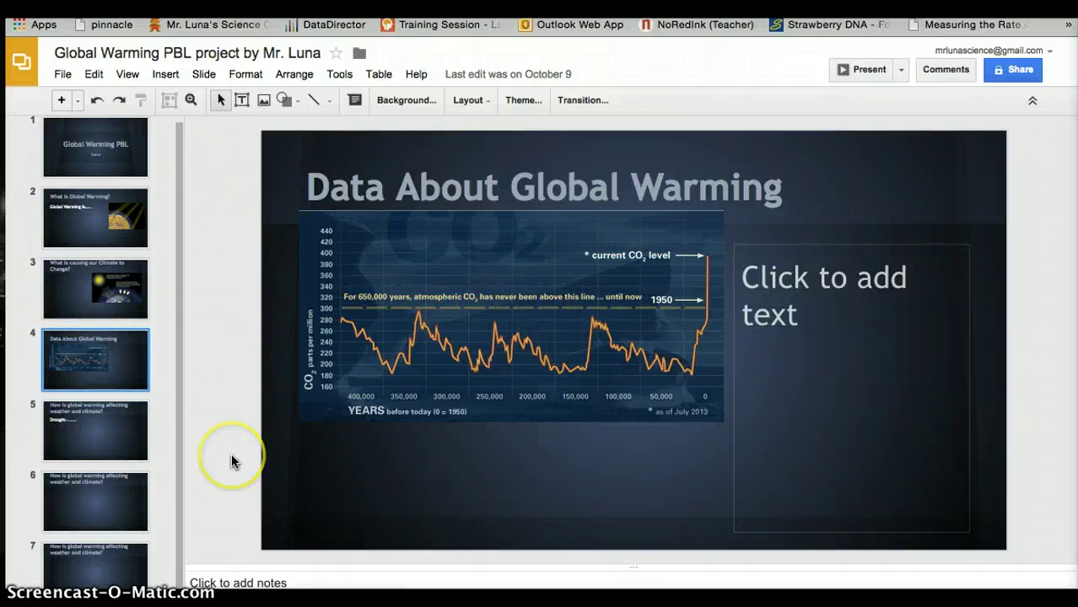
{"action": "key", "text": "Down"}
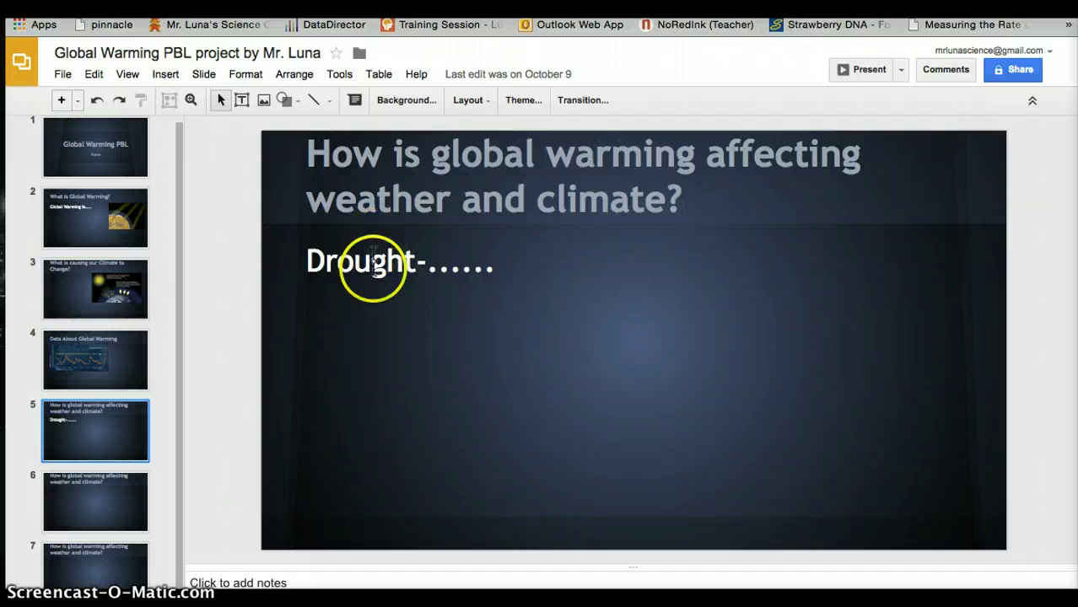
{"action": "key", "text": "Down"}
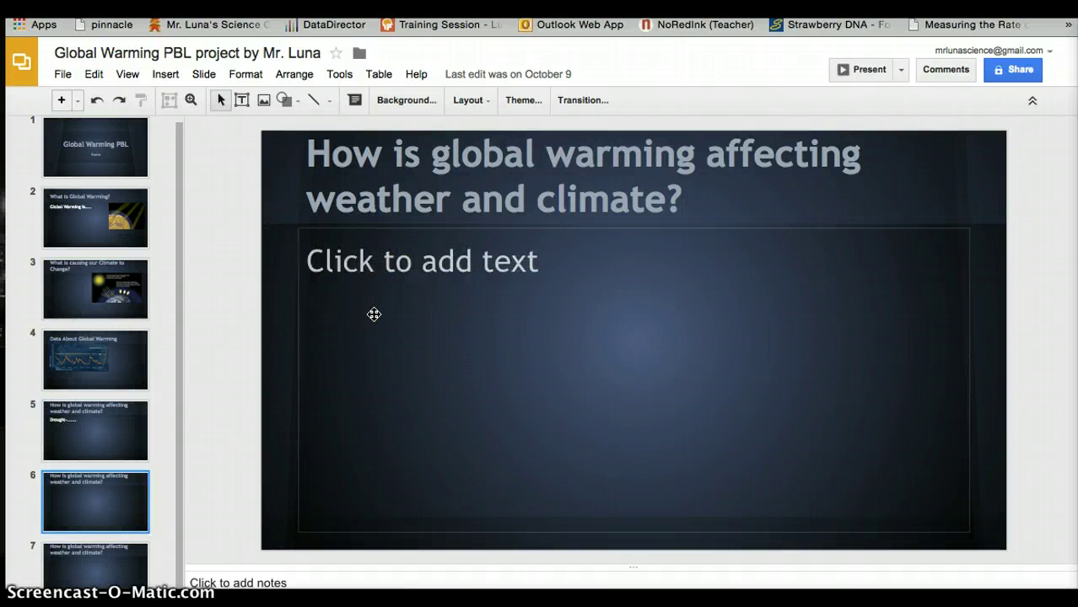
{"action": "key", "text": "Down"}
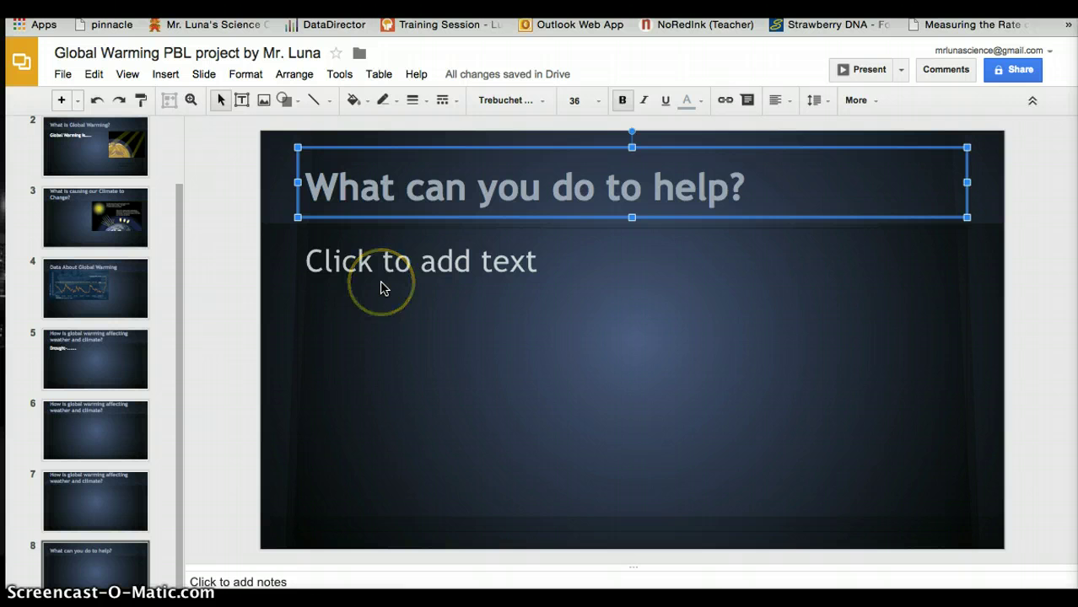
Type '-You can burn less fossil fuels by using renewable energy such as wind or solar!' into slide 8's body
{"action": "left_click", "coordinate": [327, 244]}
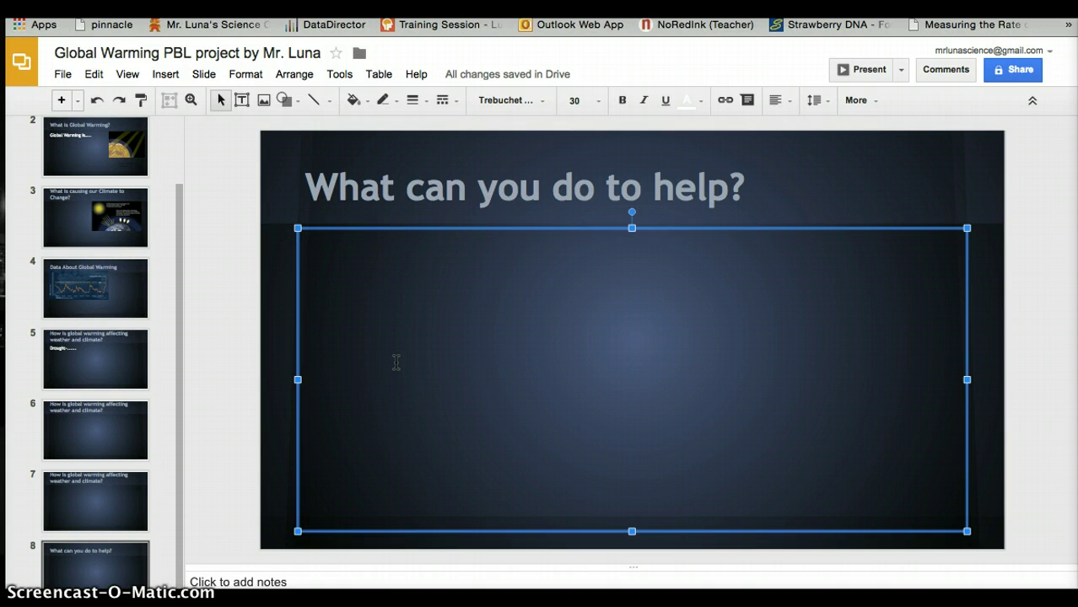
{"action": "type", "text": "1-"}
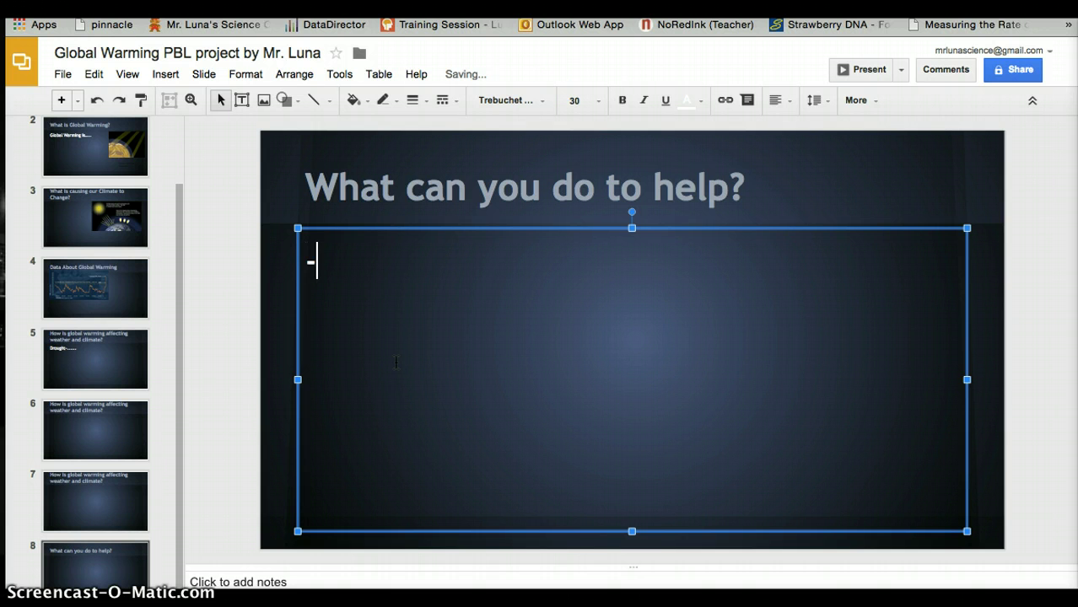
{"action": "type", "text": "You can burn"}
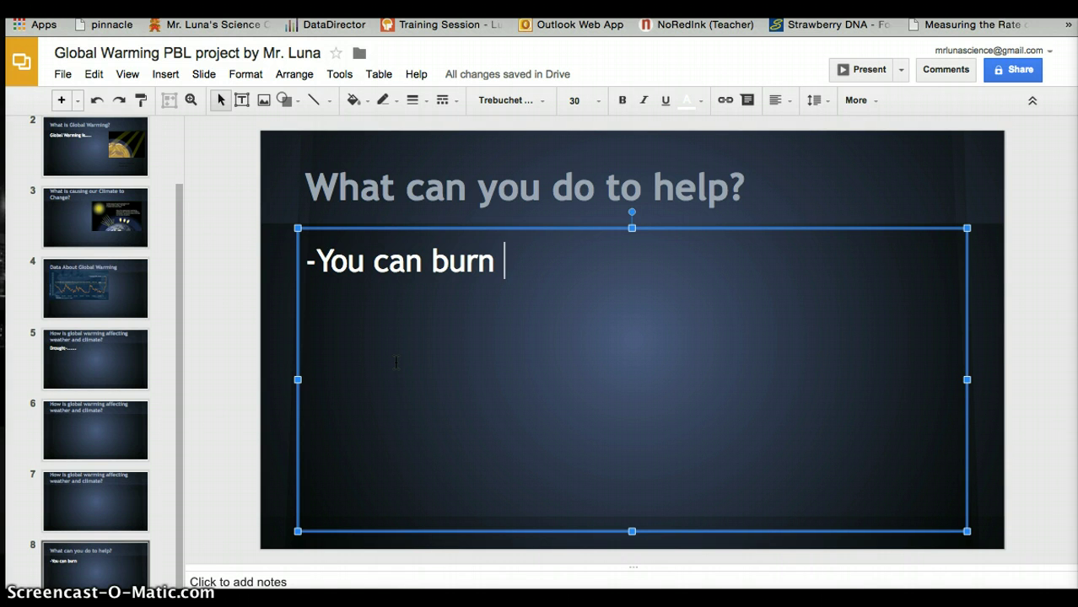
{"action": "type", "text": "less foss"}
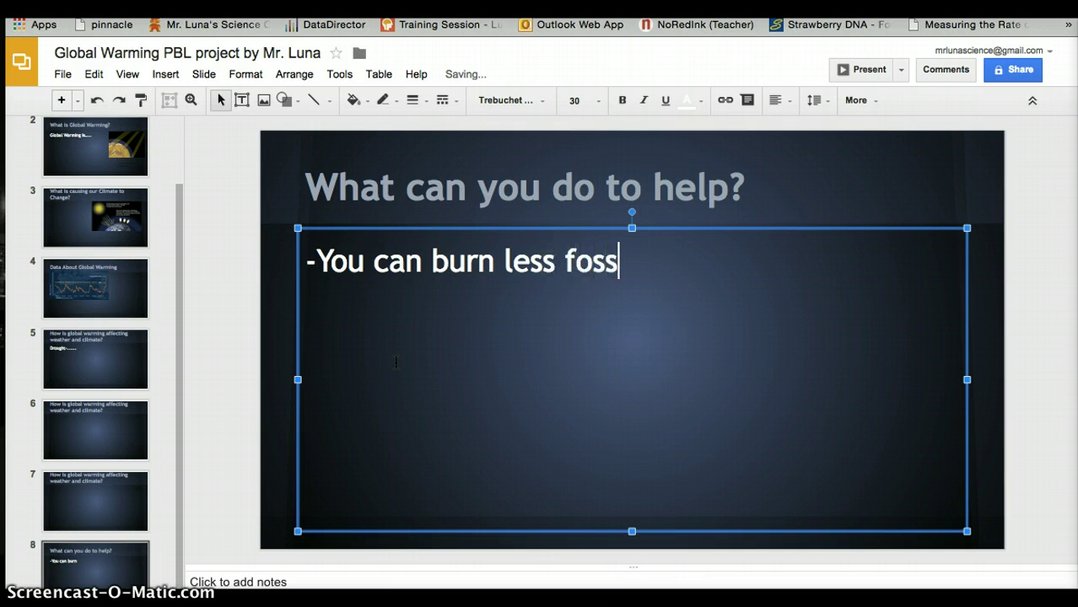
{"action": "type", "text": "il fuels by"}
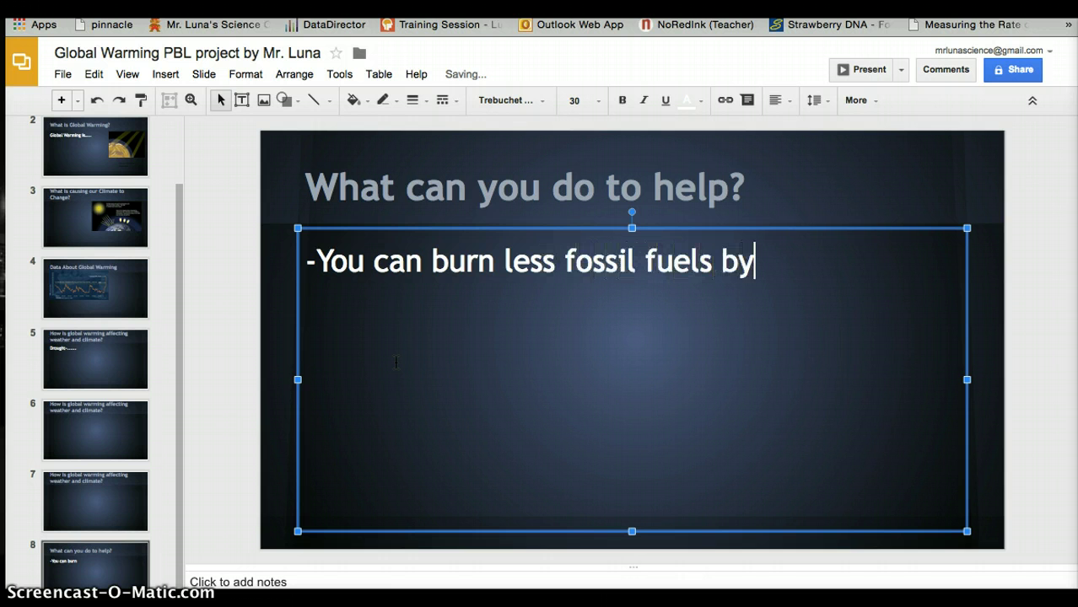
{"action": "type", "text": " using renew"}
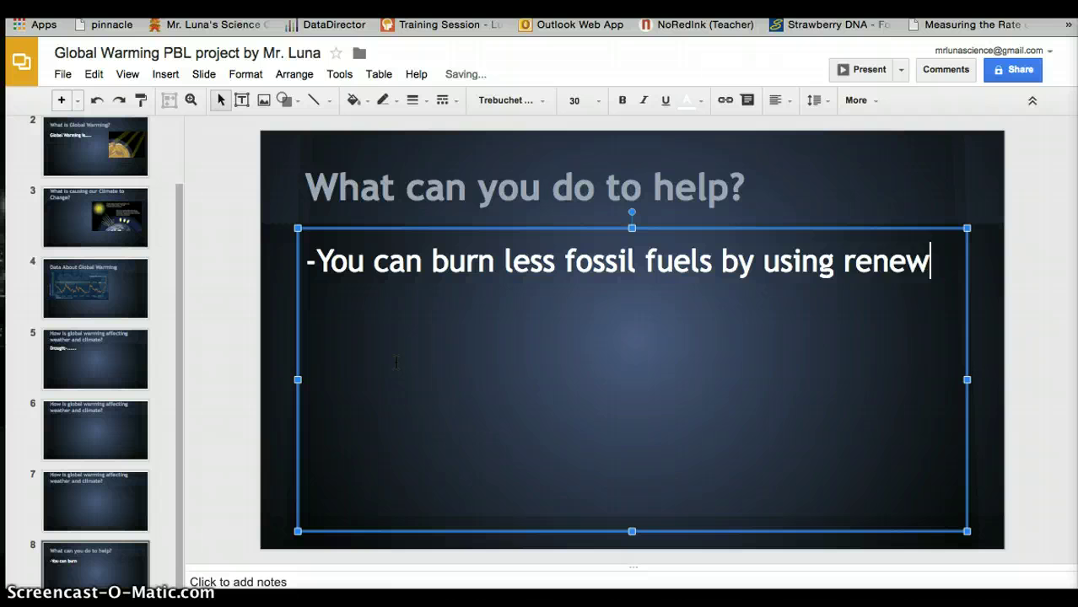
{"action": "type", "text": "able energy su"}
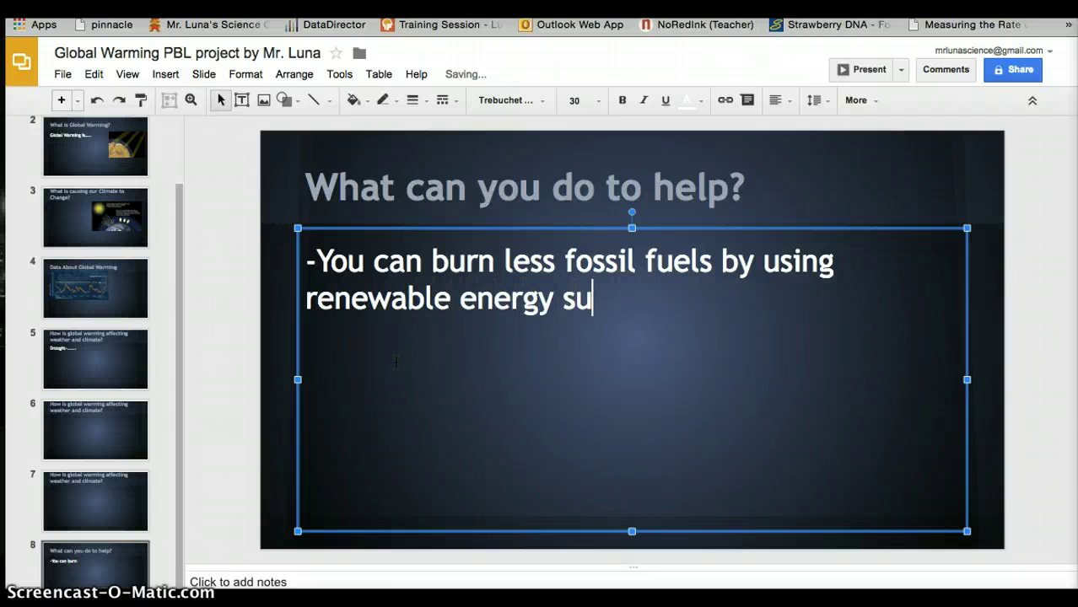
{"action": "type", "text": "ch as wind o"}
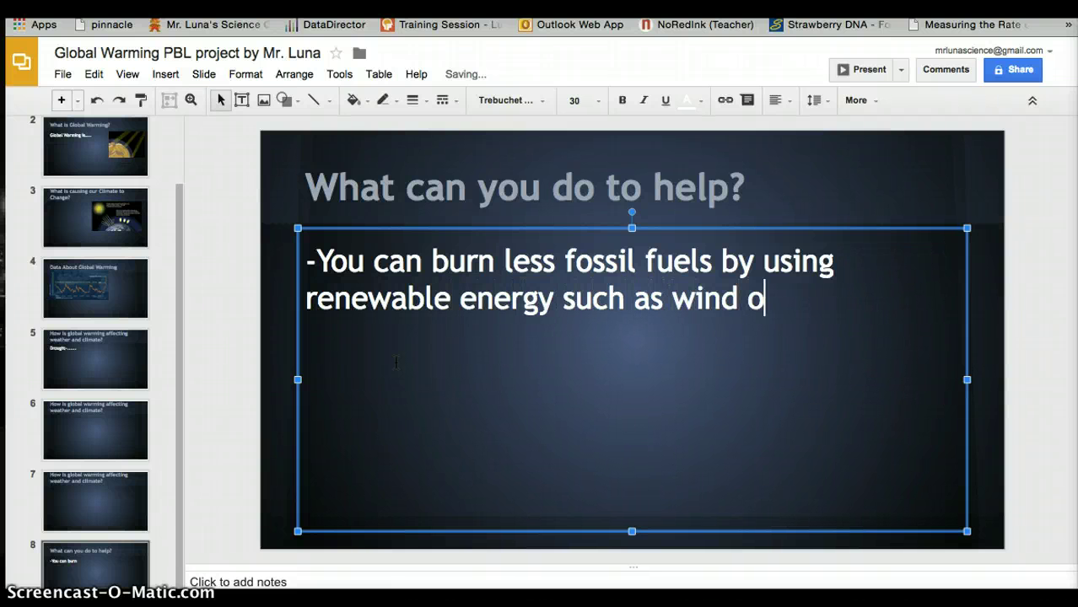
{"action": "type", "text": "r solar!"}
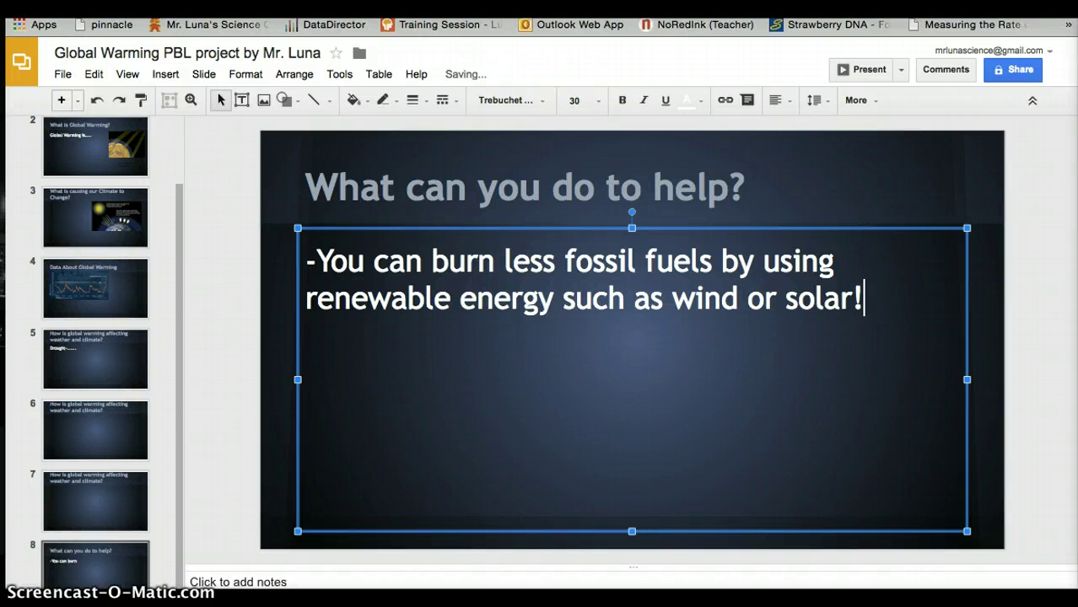
{"action": "key", "text": "Return"}
Paste the copied solar panel photo onto slide 8, shrink it, and place it below the bullet text
{"action": "right_click", "coordinate": [907, 360]}
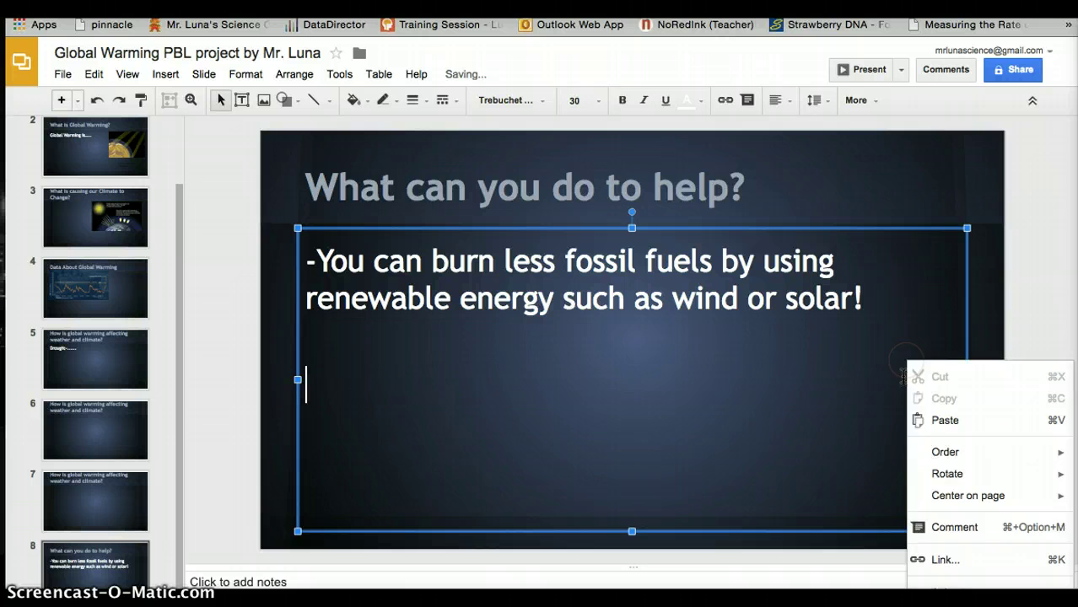
{"action": "left_click", "coordinate": [925, 422]}
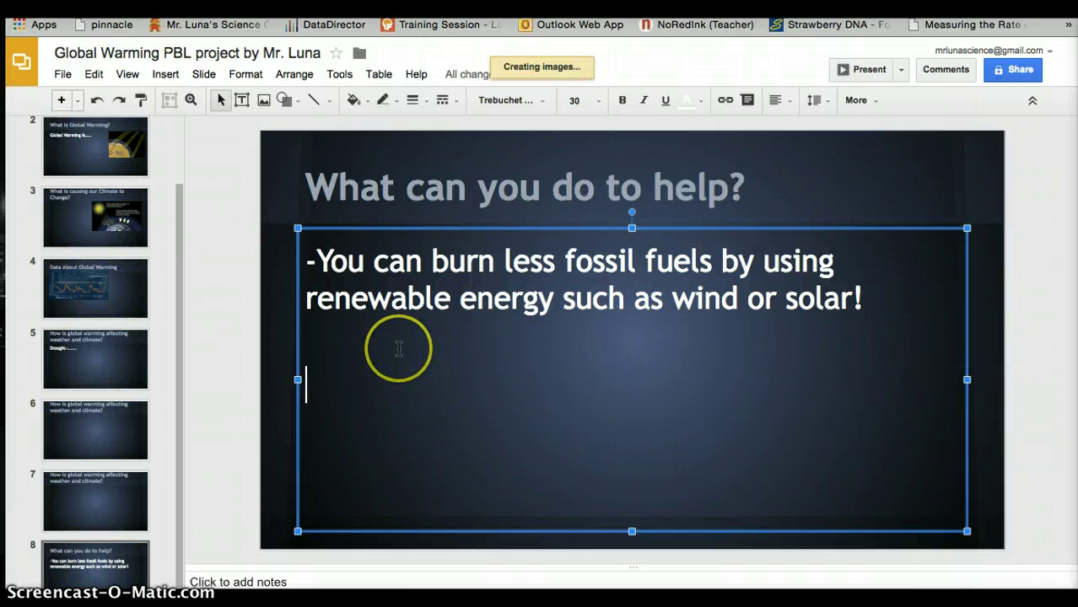
{"action": "left_click_drag", "start_coordinate": [399, 348], "coordinate": [467, 351]}
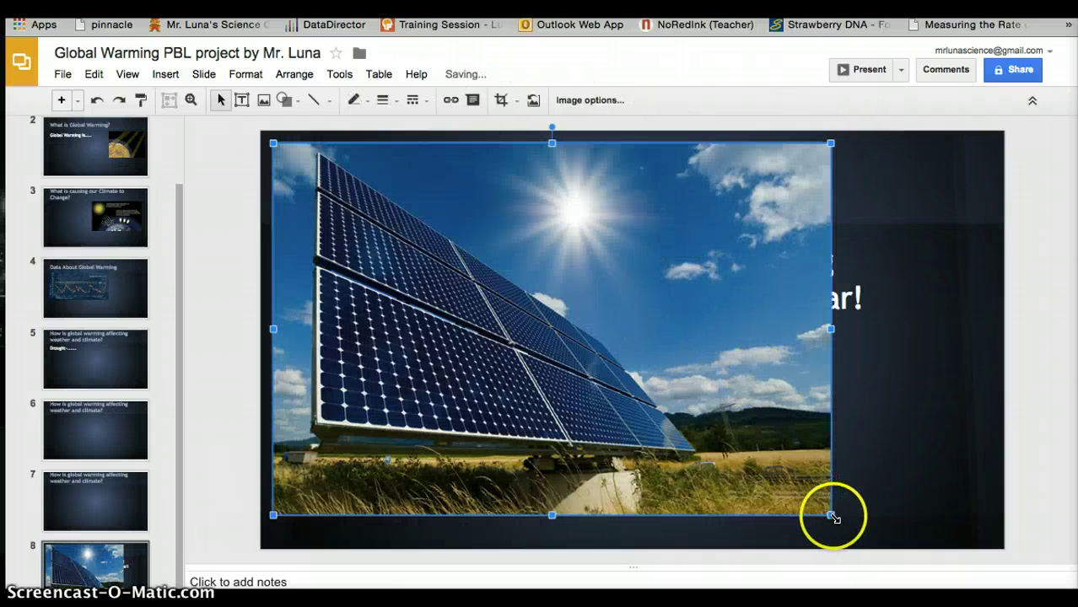
{"action": "left_click_drag", "start_coordinate": [834, 517], "coordinate": [546, 324]}
{"action": "left_click_drag", "start_coordinate": [446, 229], "coordinate": [452, 424]}
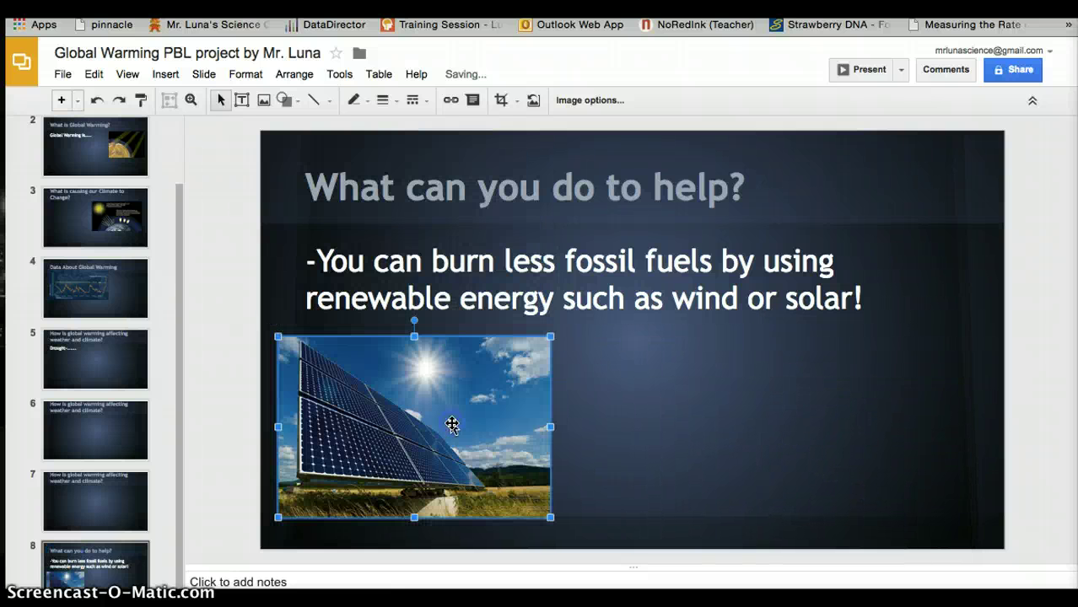
{"action": "left_click", "coordinate": [76, 559]}
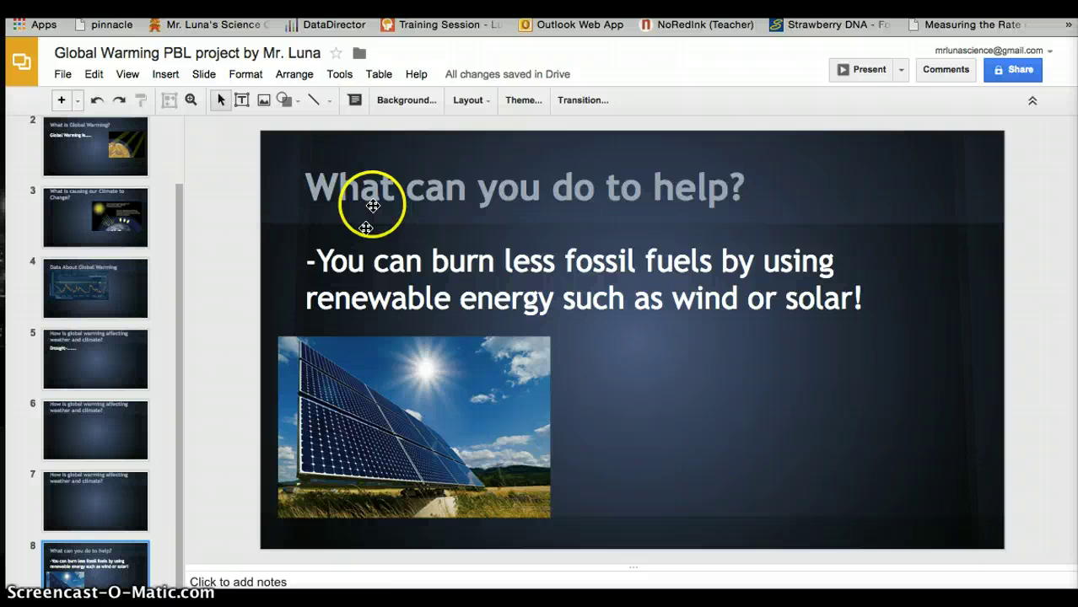
Add a 'Strategy #1' heading line above the renewable-energy bullet
{"action": "left_click", "coordinate": [312, 262]}
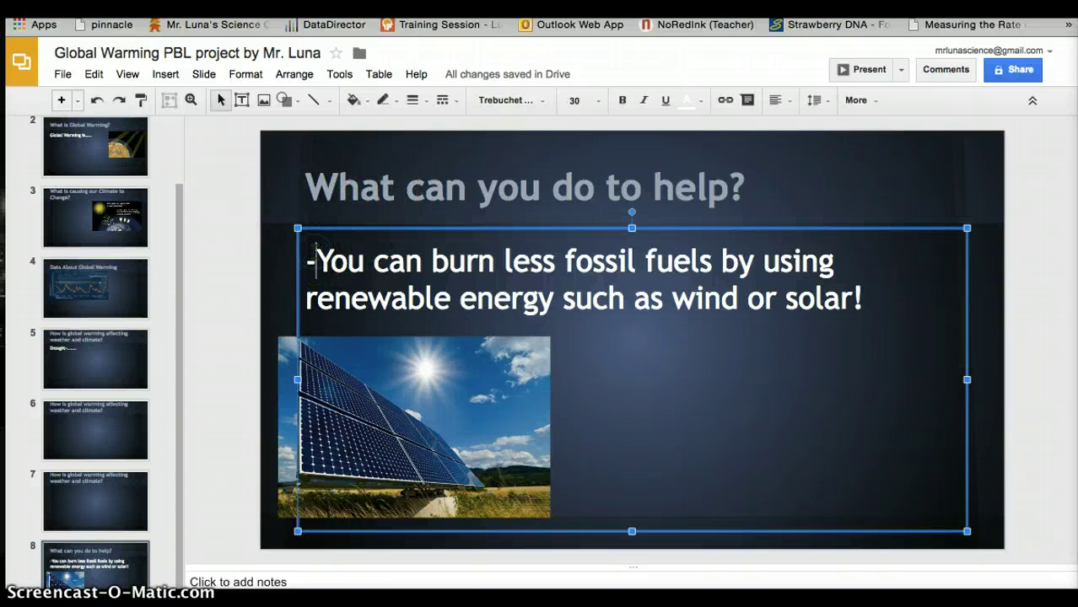
{"action": "key", "text": "Return"}
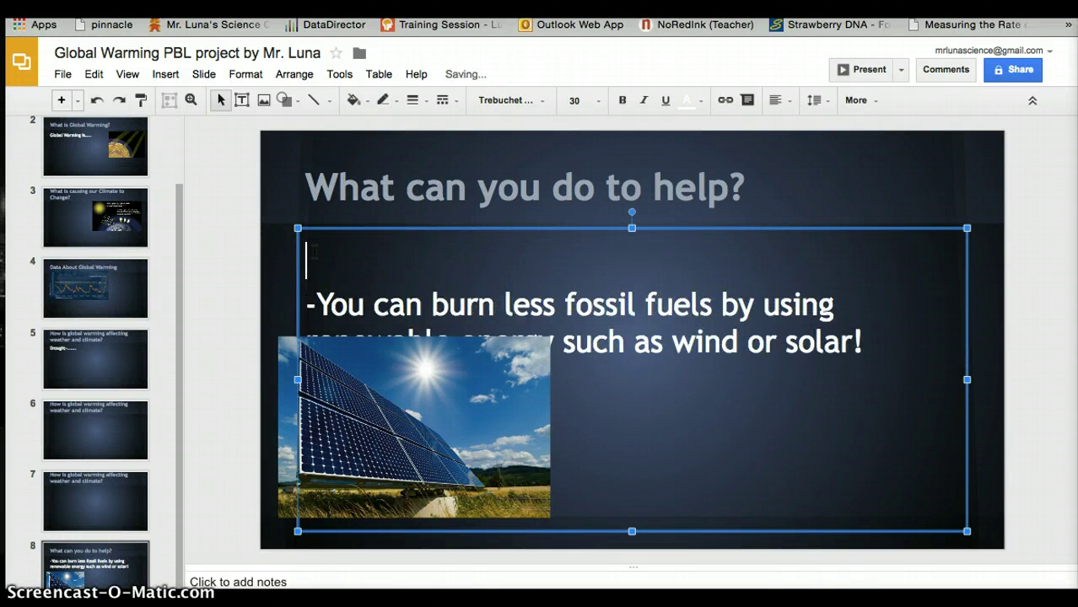
{"action": "type", "text": "Strategy "}
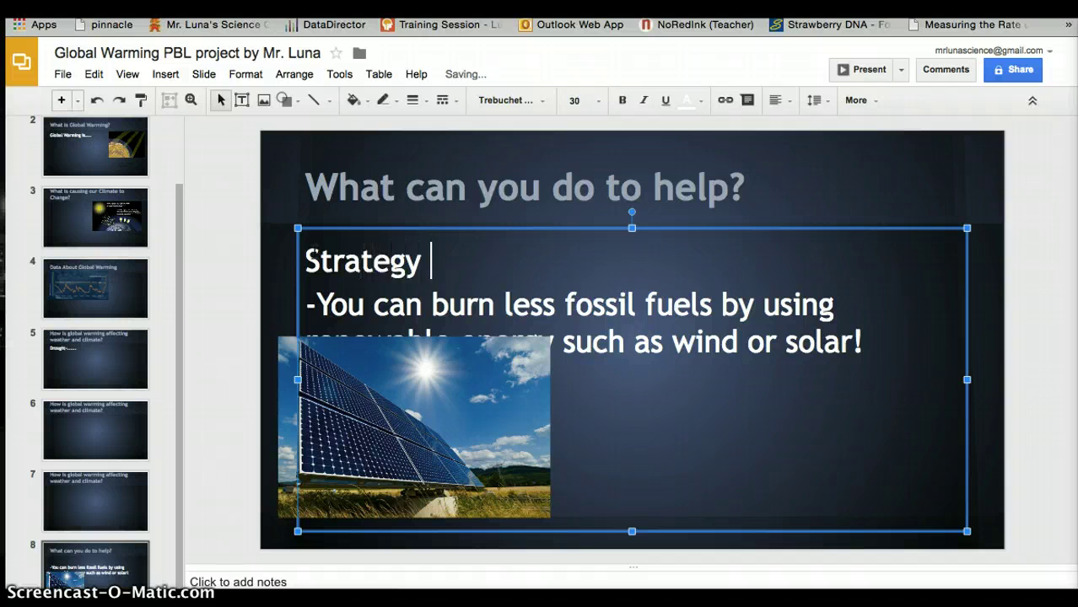
{"action": "type", "text": "#1"}
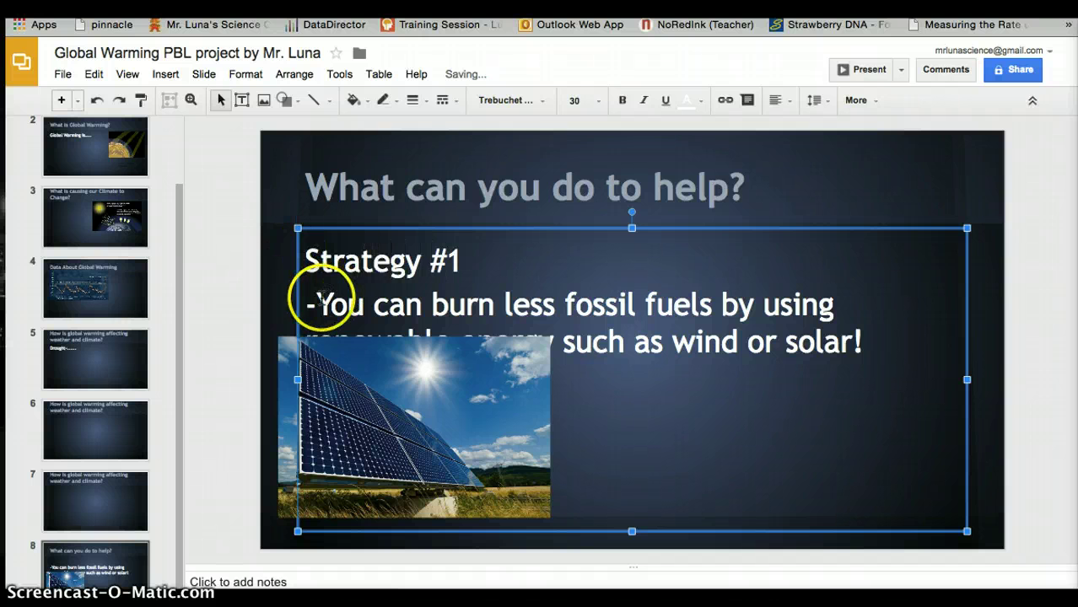
{"action": "left_click", "coordinate": [321, 297]}
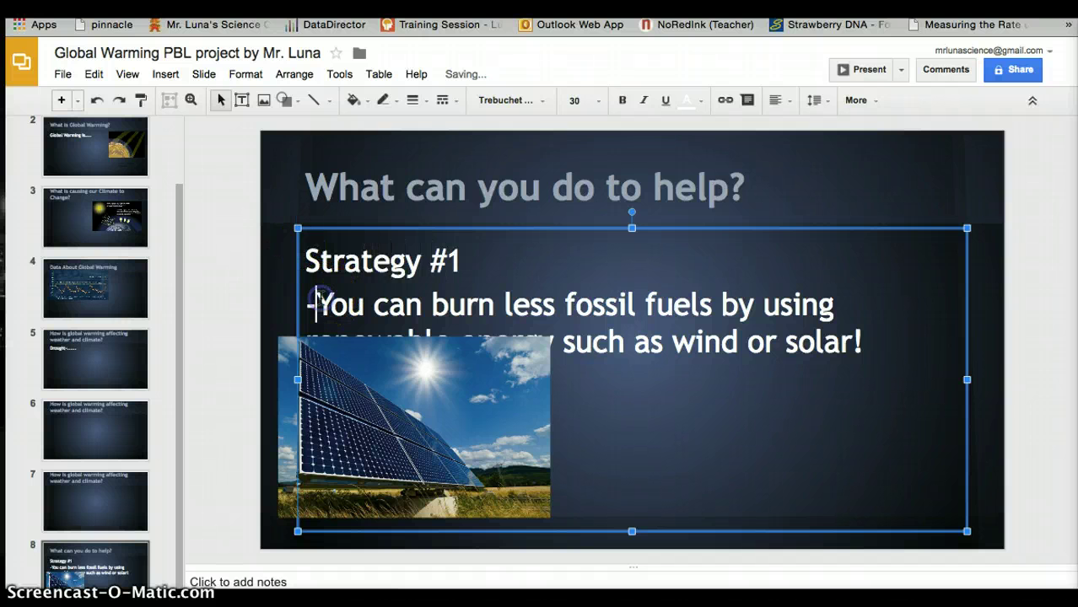
Shrink the solar panel photo so it sits clear of the bullet text
{"action": "left_click", "coordinate": [452, 400]}
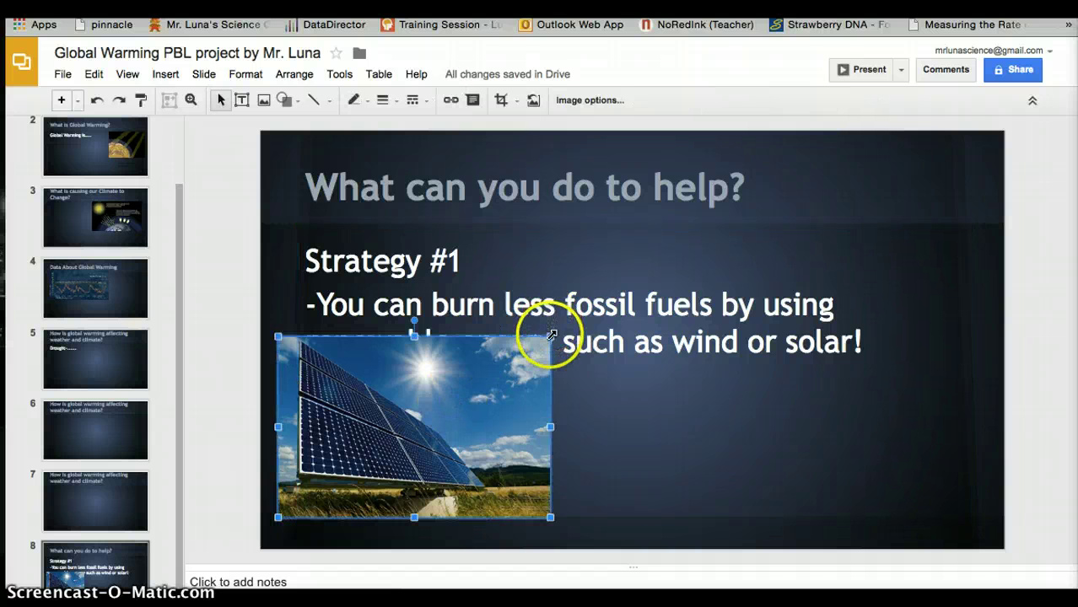
{"action": "left_click_drag", "start_coordinate": [551, 335], "coordinate": [503, 443]}
{"action": "left_click", "coordinate": [681, 469]}
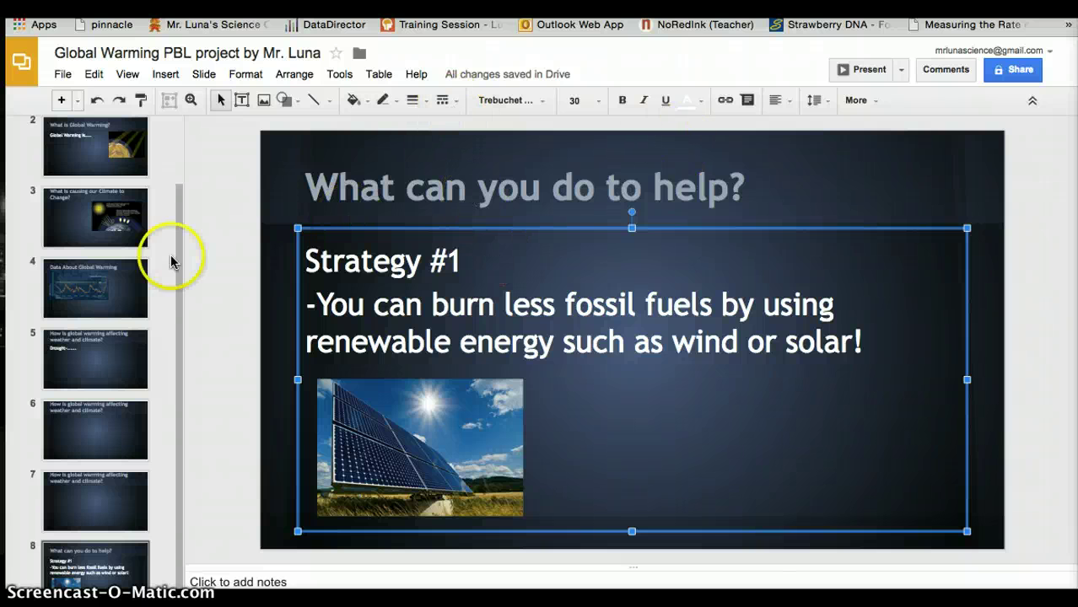
{"action": "left_click", "coordinate": [101, 480]}
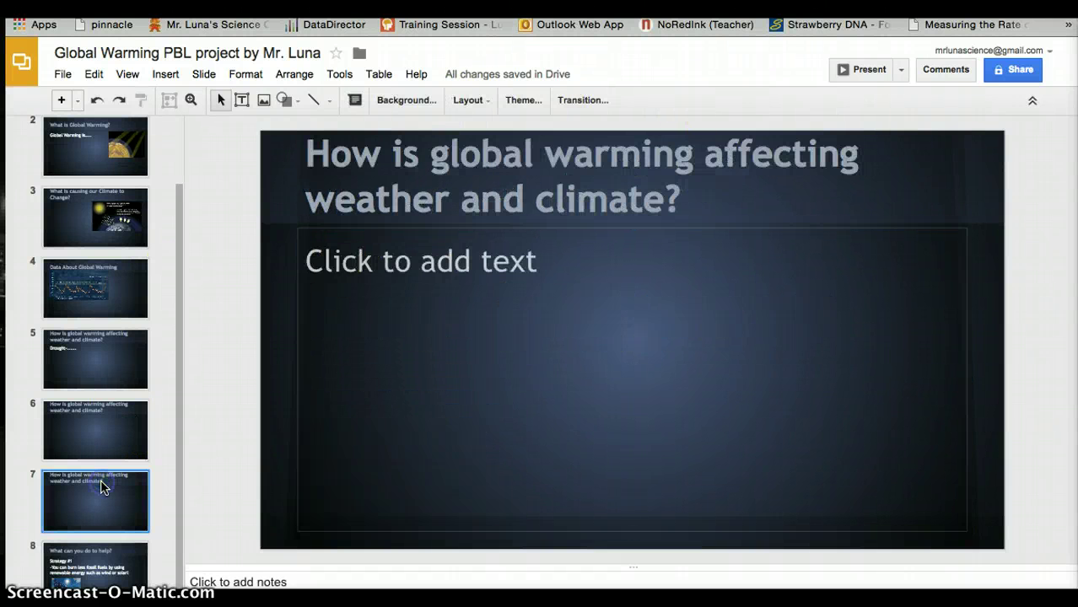
{"action": "key", "text": "Down"}
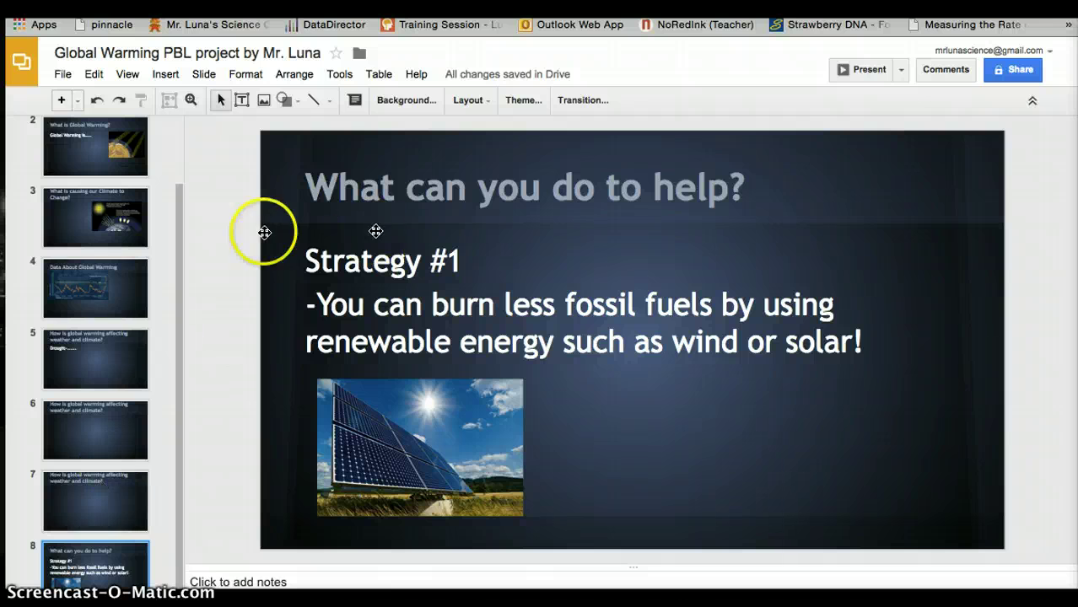
{"action": "scroll", "coordinate": [96, 240], "scroll_direction": "up", "scroll_amount": 2}
{"action": "scroll", "coordinate": [99, 244], "scroll_direction": "down", "scroll_amount": 1}
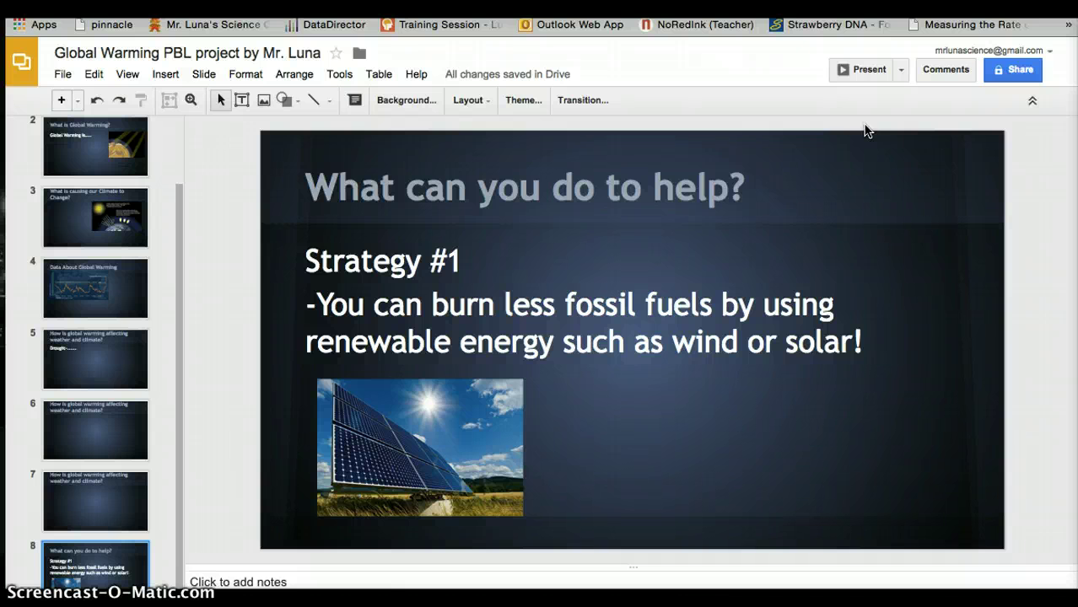
{"action": "mouse_move", "coordinate": [867, 131]}
{"action": "left_mouse_down"}
{"action": "mouse_move", "coordinate": [886, 137]}
{"action": "mouse_move", "coordinate": [875, 202]}
{"action": "left_mouse_up"}
{"action": "left_click", "coordinate": [674, 139]}
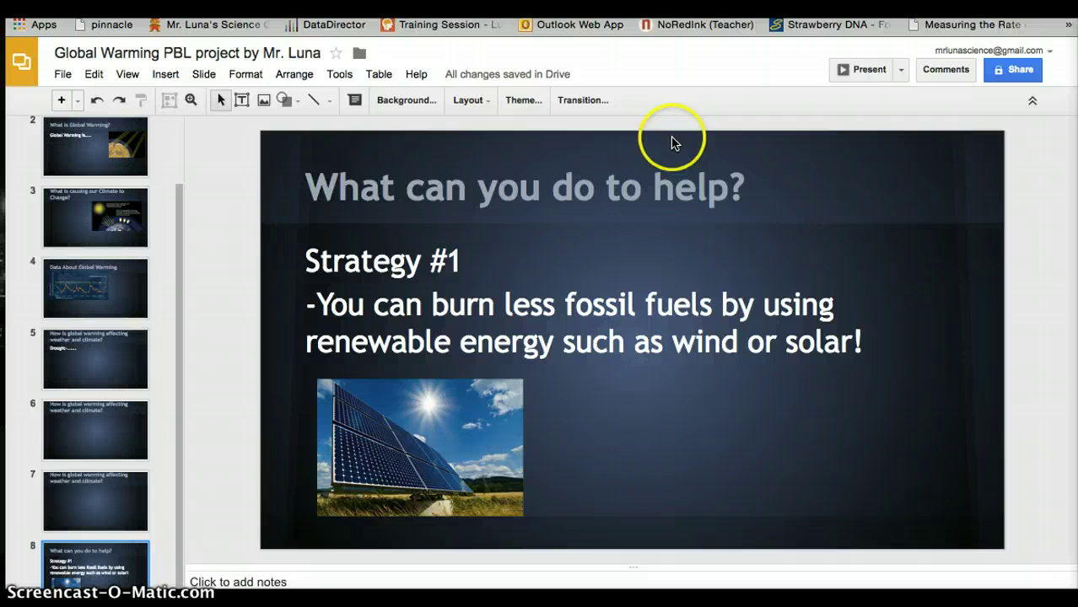
Return to Drive's recent files and bring up the Google apps launcher to reach Blogger
{"action": "left_click", "coordinate": [723, 248]}
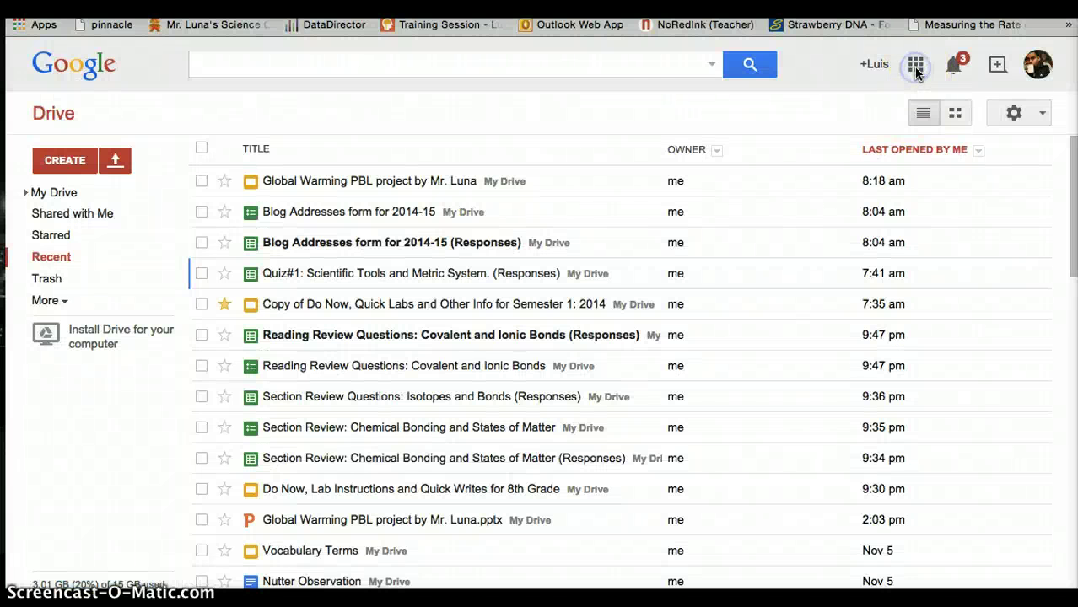
{"action": "left_click", "coordinate": [627, 67]}
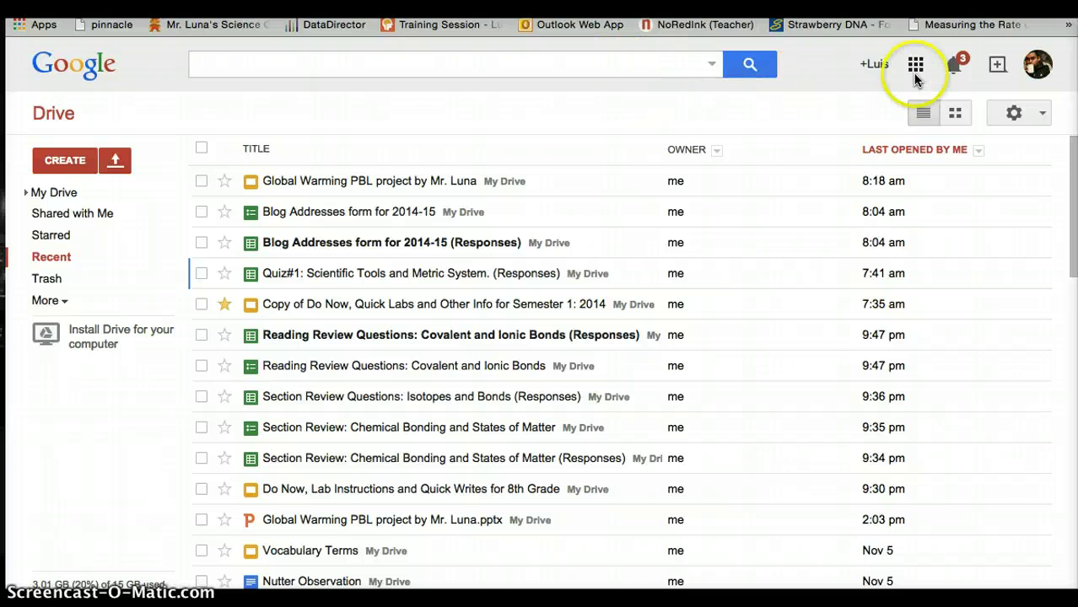
{"action": "left_click", "coordinate": [916, 65]}
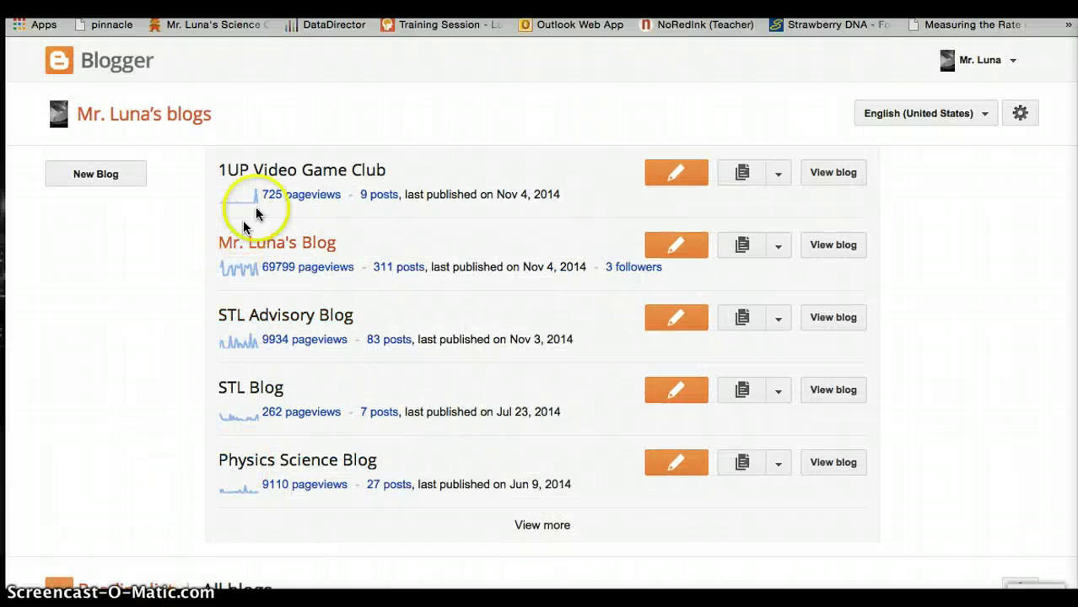
Create a new STL Blog post and switch its empty body to HTML editing
{"action": "left_click", "coordinate": [256, 389]}
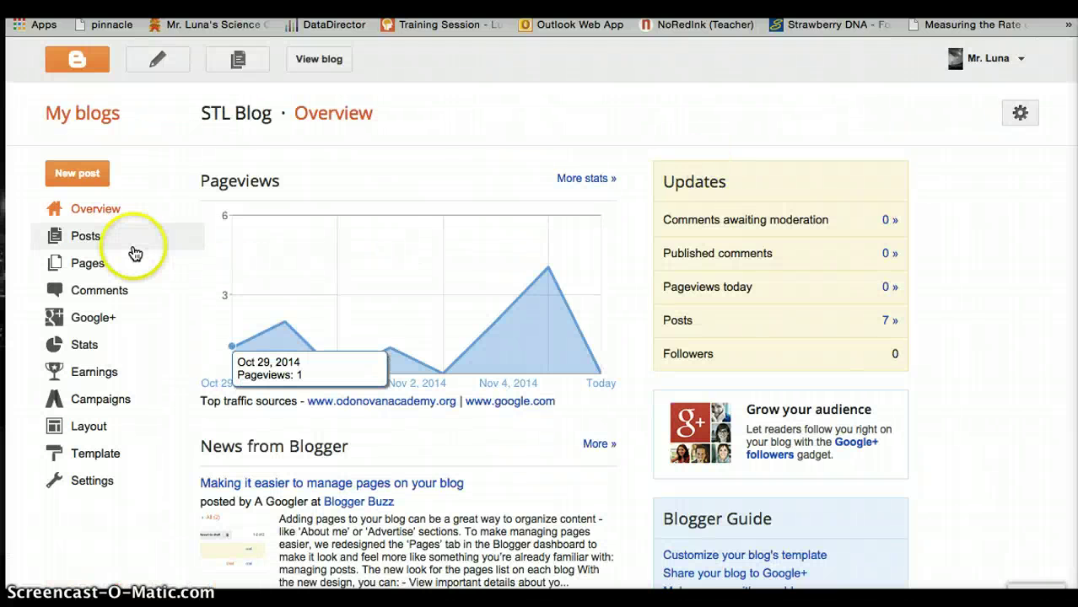
{"action": "left_click", "coordinate": [95, 183]}
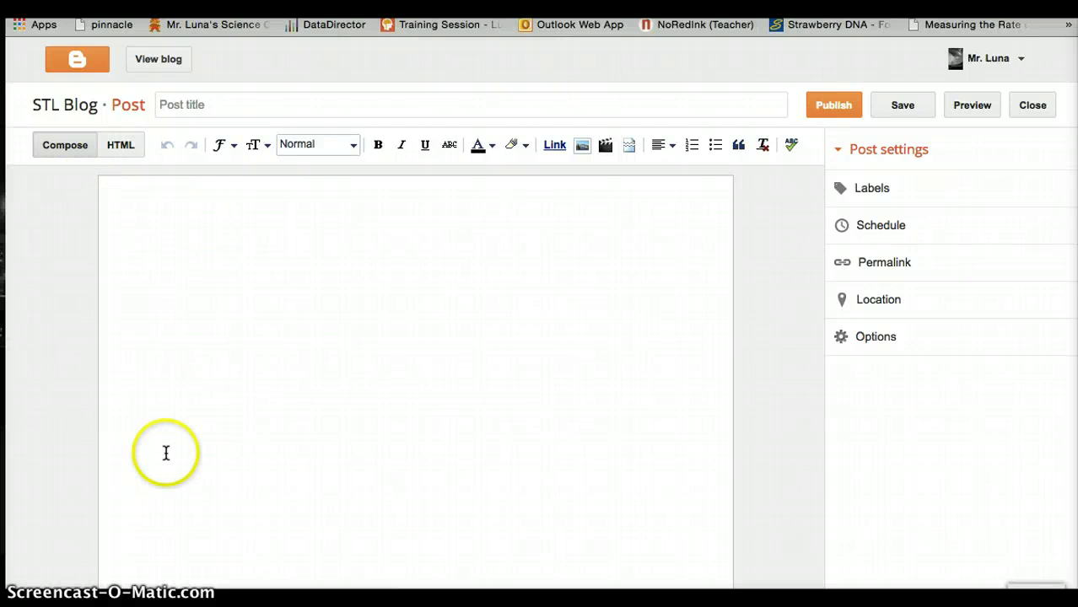
{"action": "left_click", "coordinate": [164, 217]}
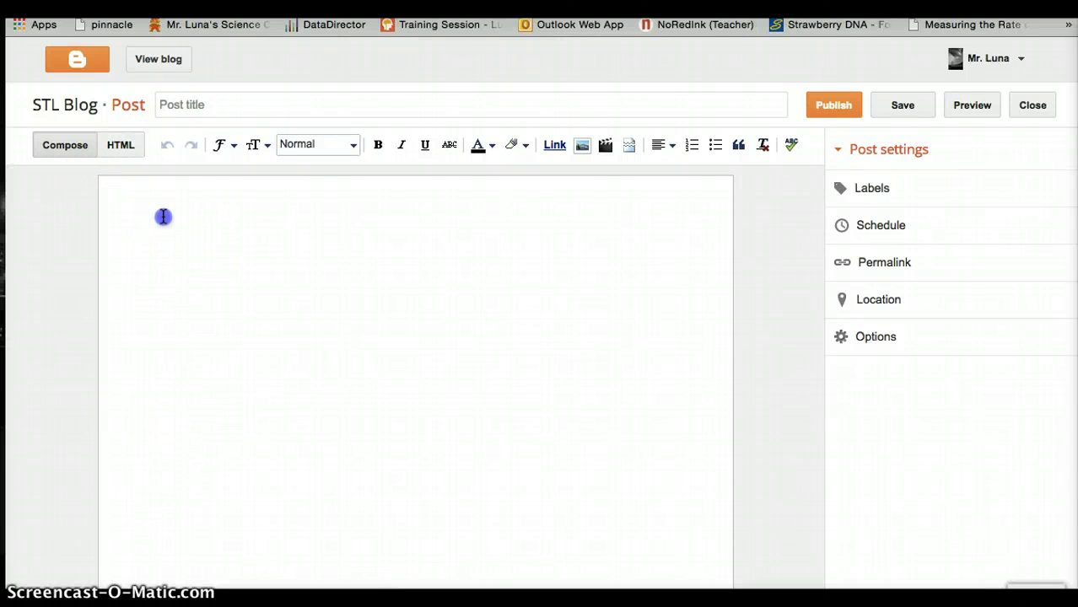
{"action": "left_click", "coordinate": [133, 159]}
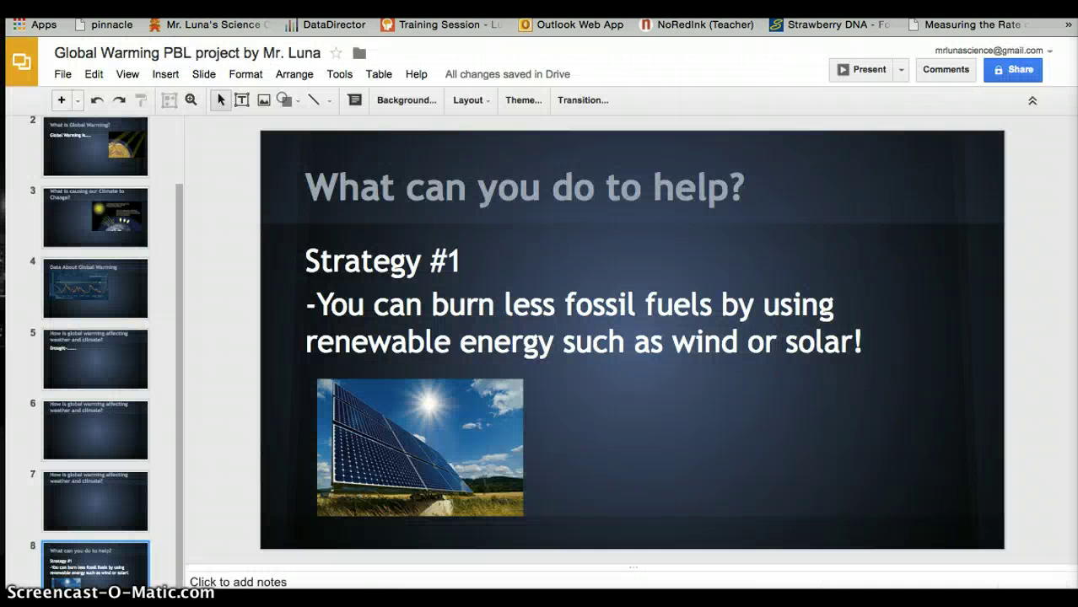
Publish the Global Warming deck to the web and show its Embed code
{"action": "left_click", "coordinate": [63, 76]}
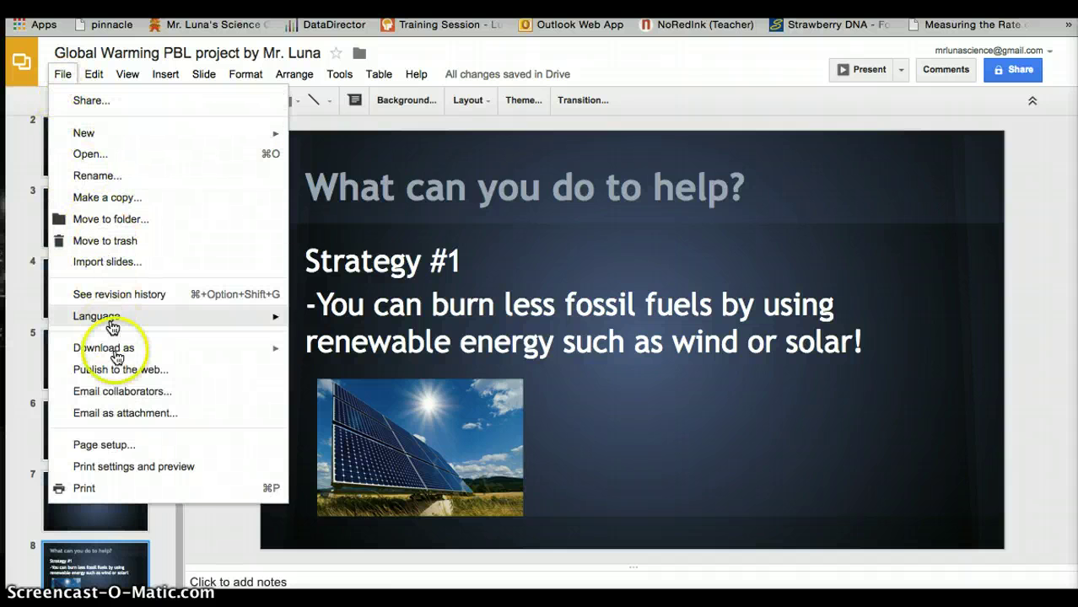
{"action": "left_click", "coordinate": [117, 371]}
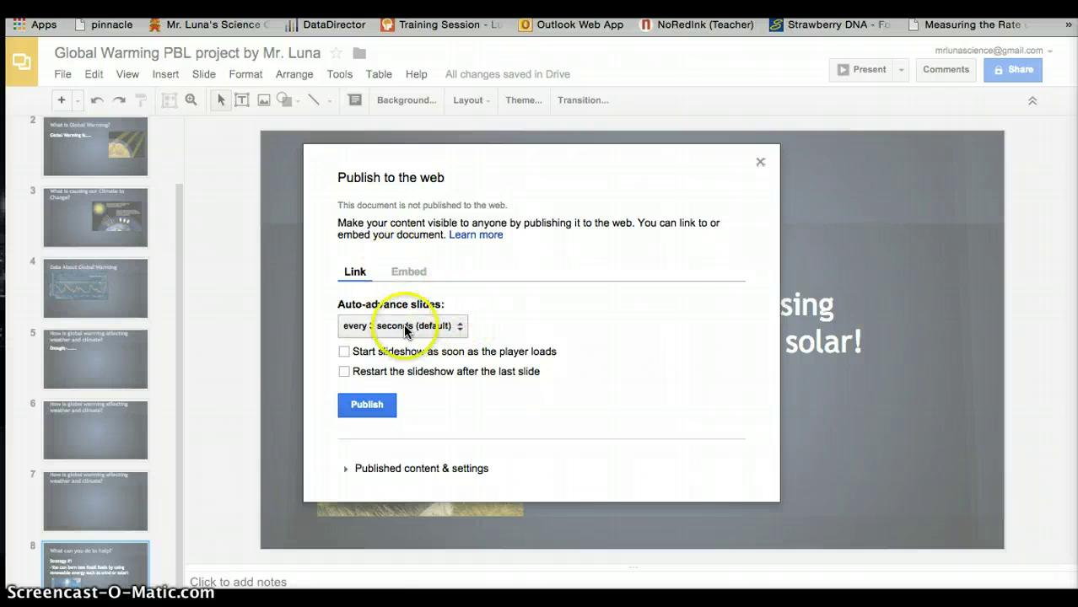
{"action": "left_click", "coordinate": [371, 403]}
{"action": "left_click", "coordinate": [700, 215]}
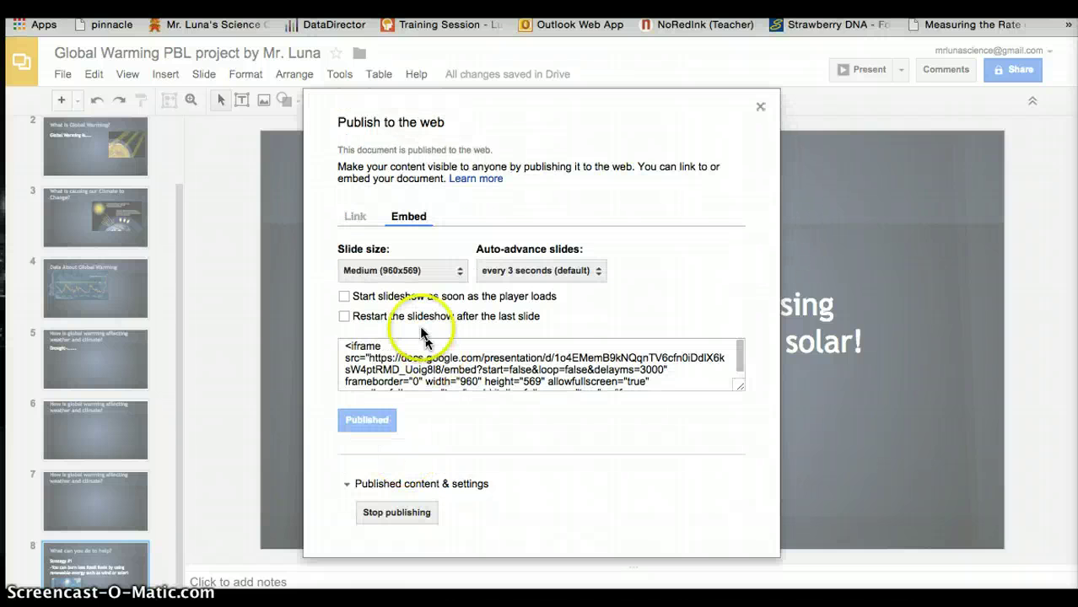
{"action": "left_click", "coordinate": [354, 219]}
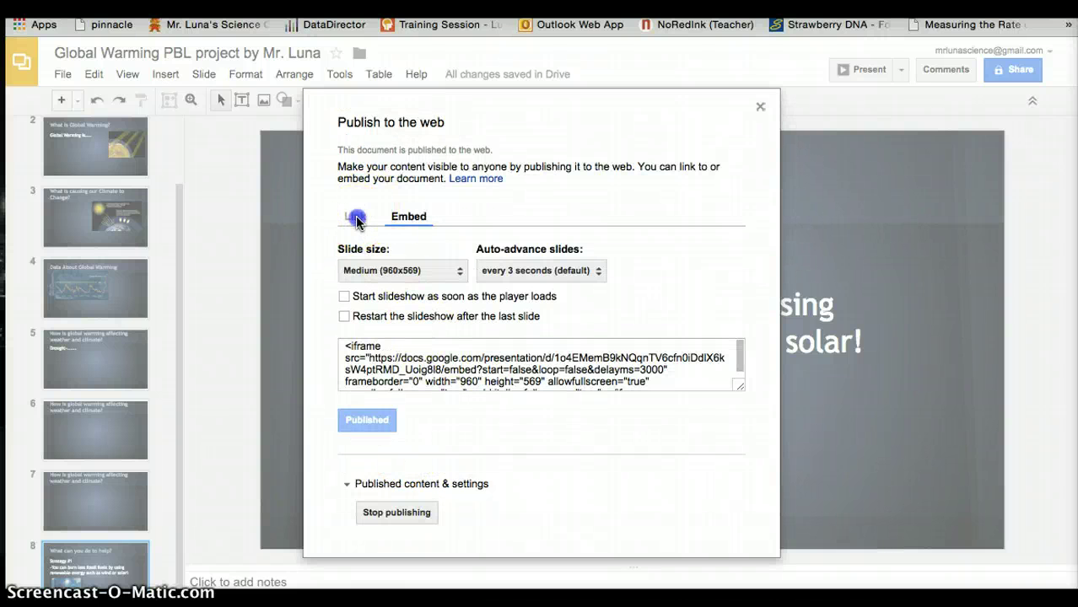
{"action": "left_click", "coordinate": [407, 219]}
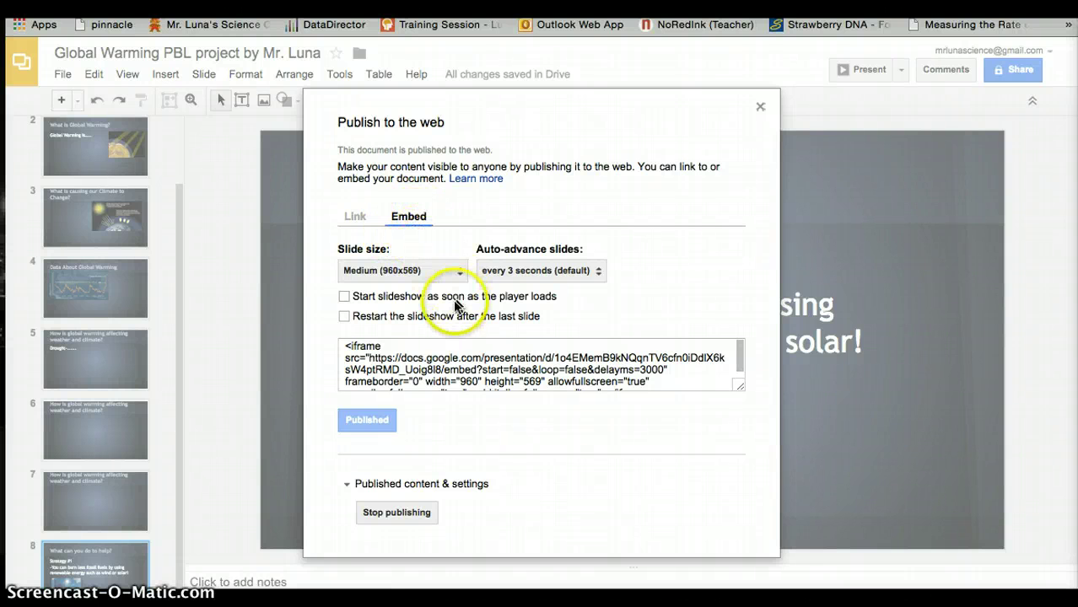
Set the embed to Medium (960x569), auto-advancing every minute, and copy the embed code
{"action": "left_click", "coordinate": [440, 279]}
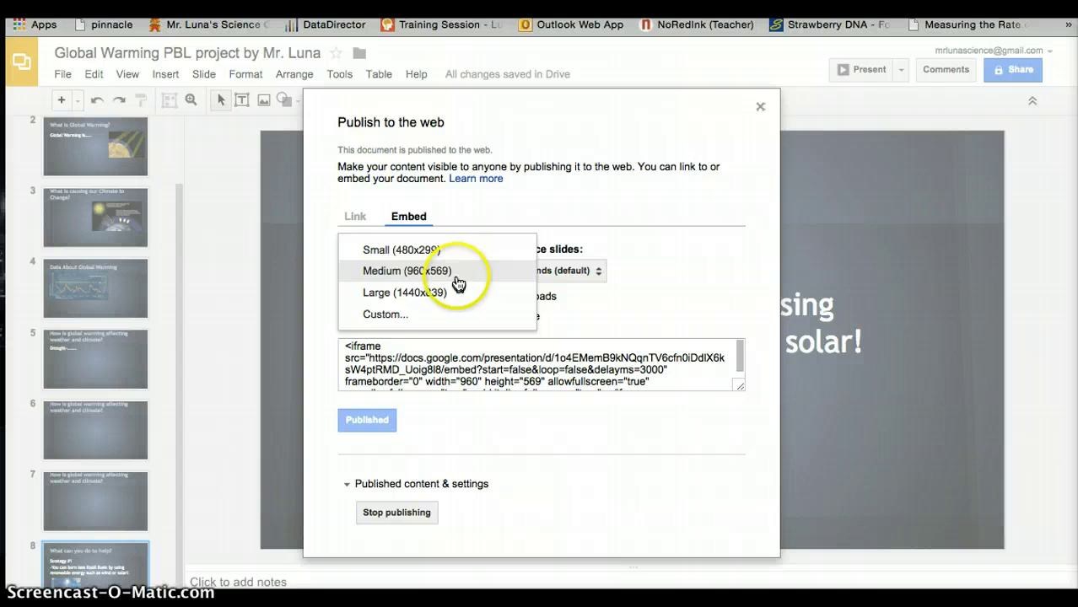
{"action": "left_click", "coordinate": [451, 271]}
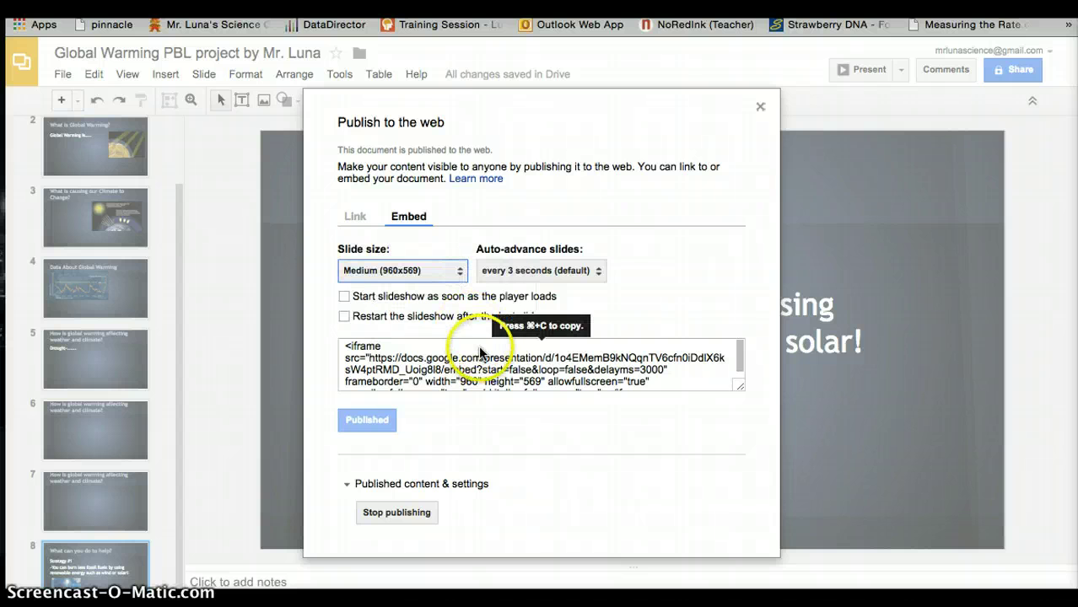
{"action": "left_click", "coordinate": [591, 271]}
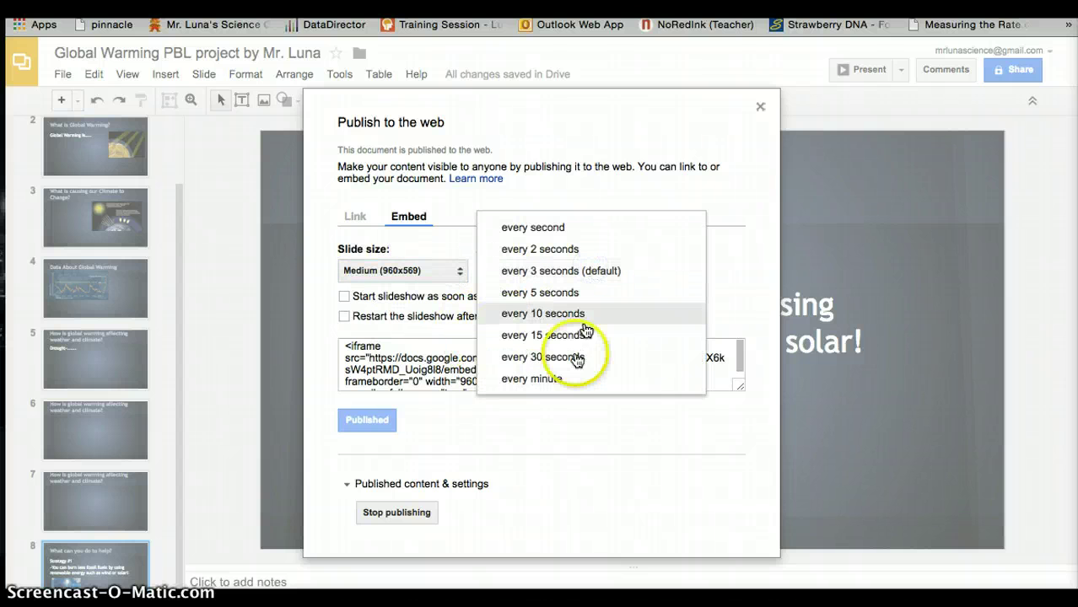
{"action": "left_click", "coordinate": [578, 379]}
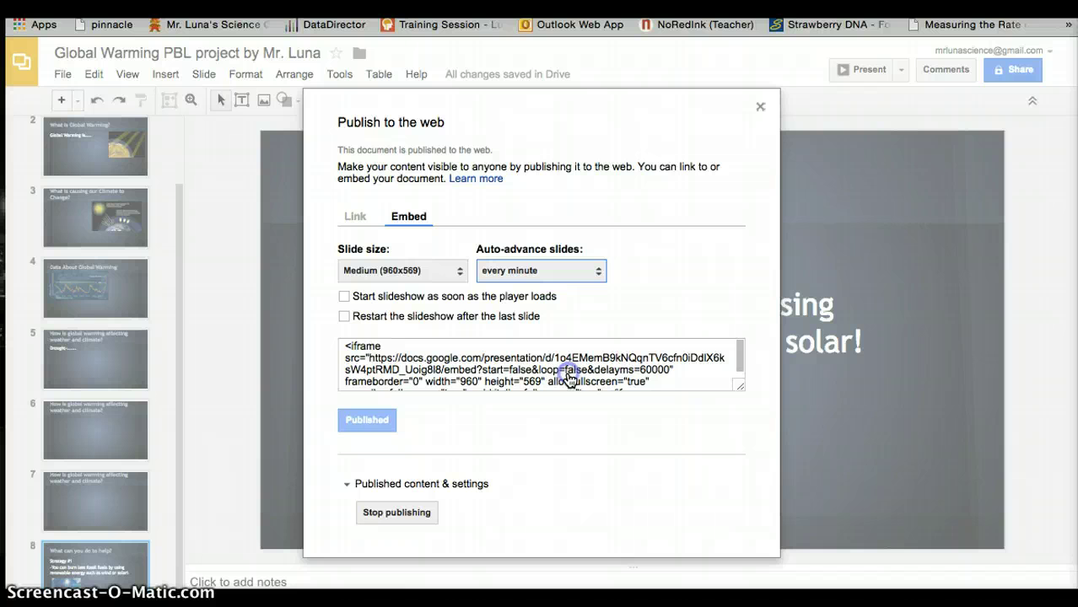
{"action": "left_click", "coordinate": [384, 359]}
{"action": "right_click", "coordinate": [391, 359]}
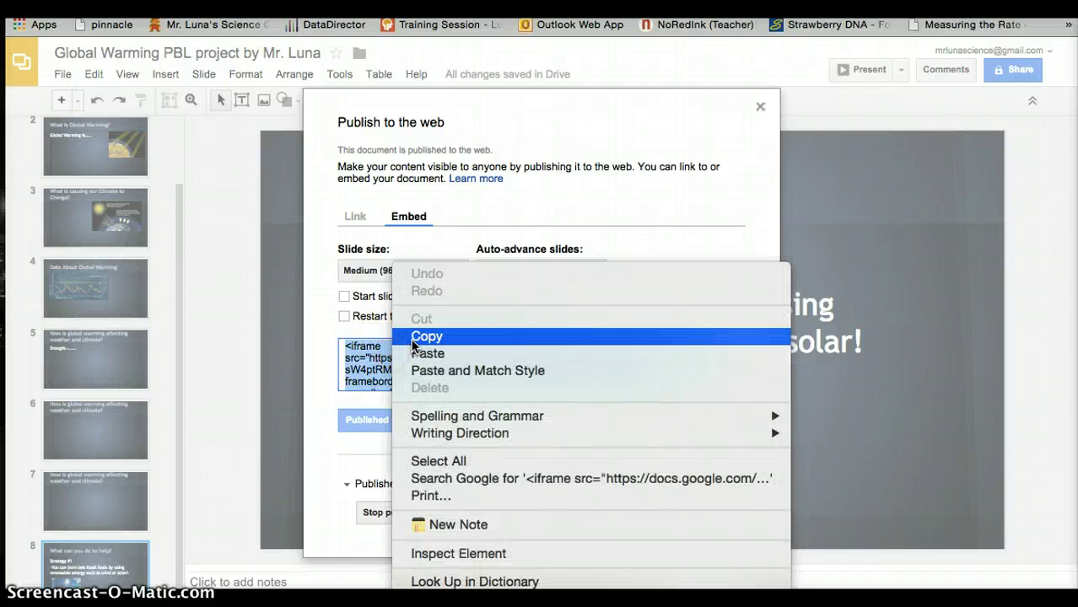
{"action": "left_click", "coordinate": [414, 338]}
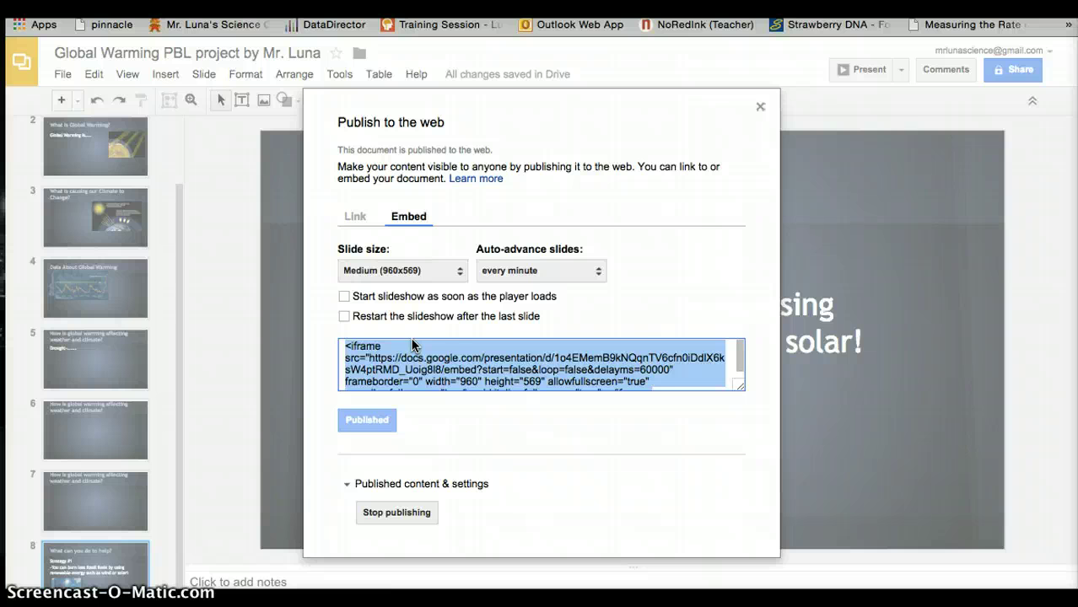
{"action": "left_click", "coordinate": [412, 343]}
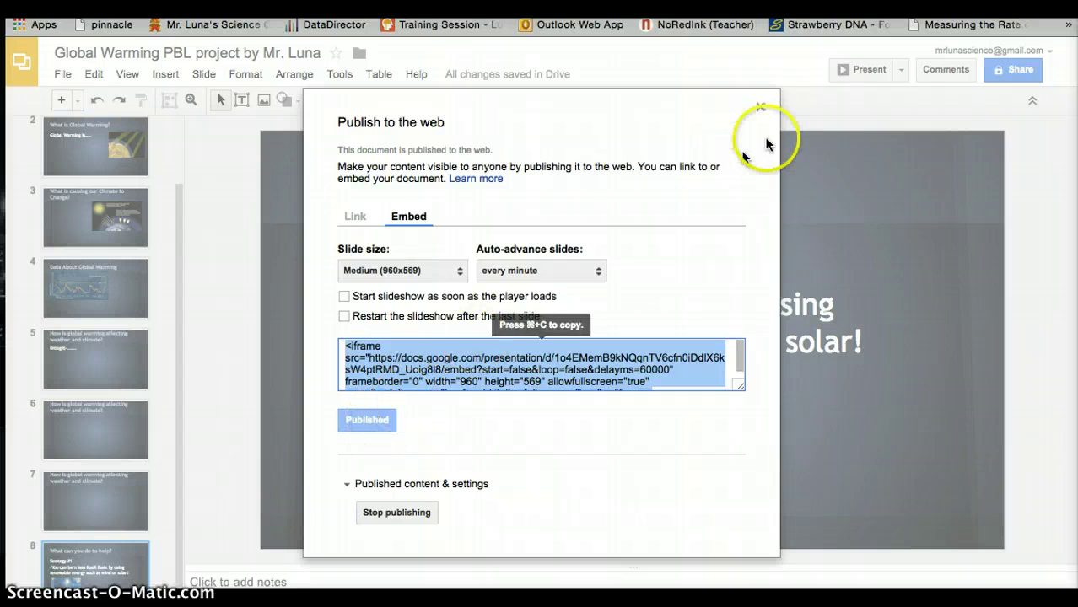
Delete the stray presentation link and paste the iframe embed code into the post's HTML body
{"action": "left_click", "coordinate": [760, 109]}
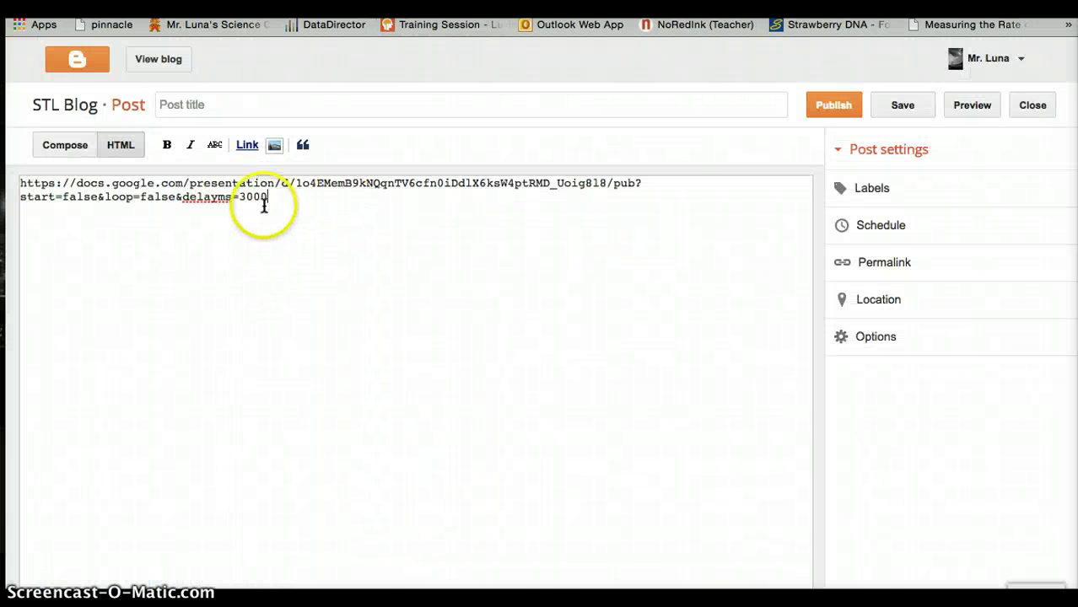
{"action": "triple_click", "coordinate": [260, 202]}
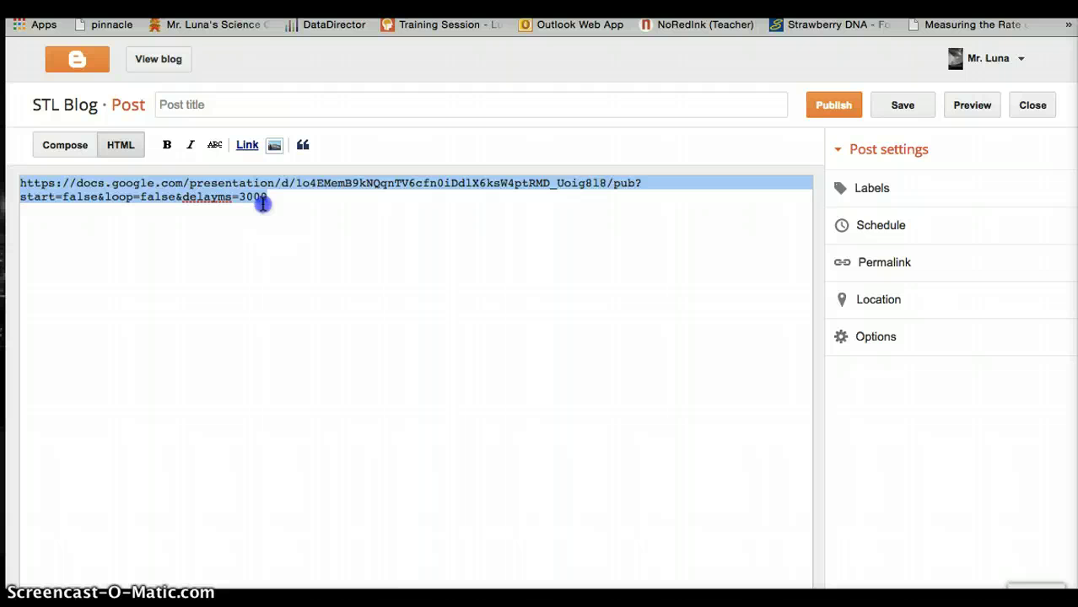
{"action": "key", "text": "BackSpace"}
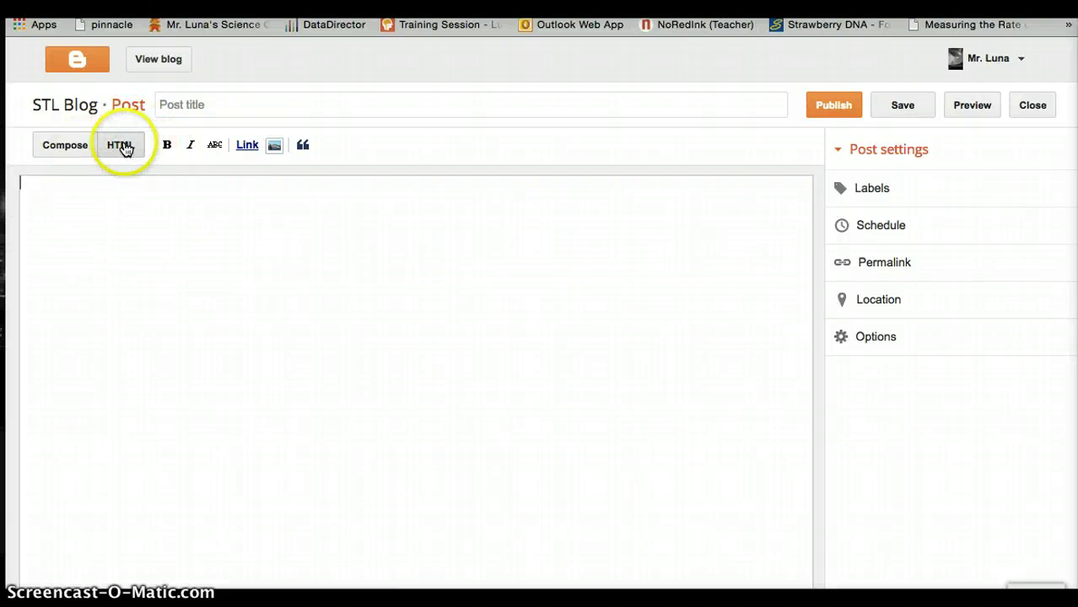
{"action": "left_click", "coordinate": [68, 149]}
{"action": "left_click", "coordinate": [65, 149]}
{"action": "left_click", "coordinate": [115, 148]}
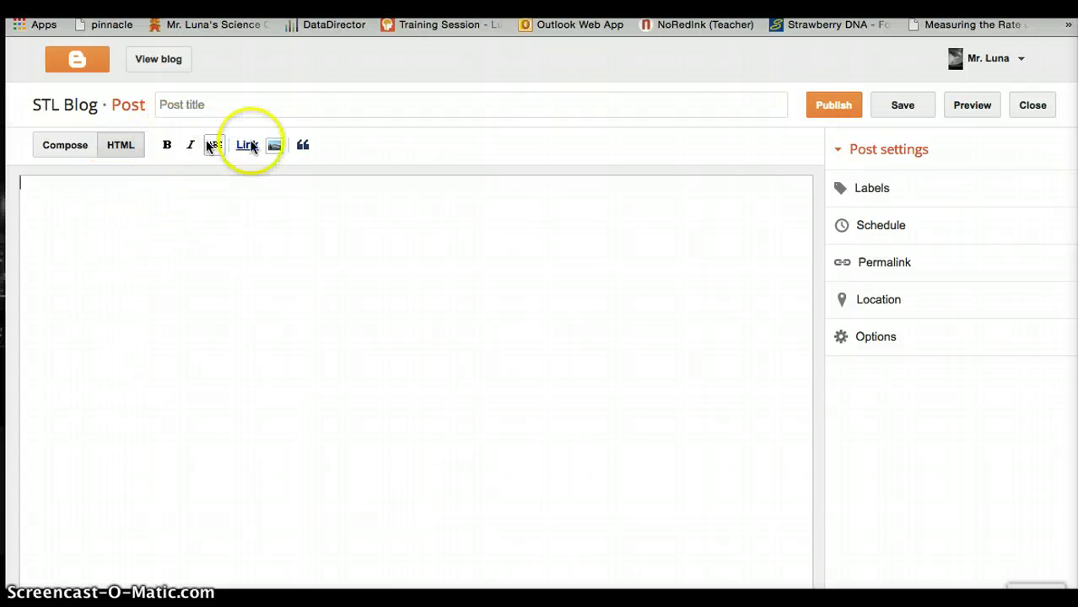
{"action": "right_click", "coordinate": [36, 191]}
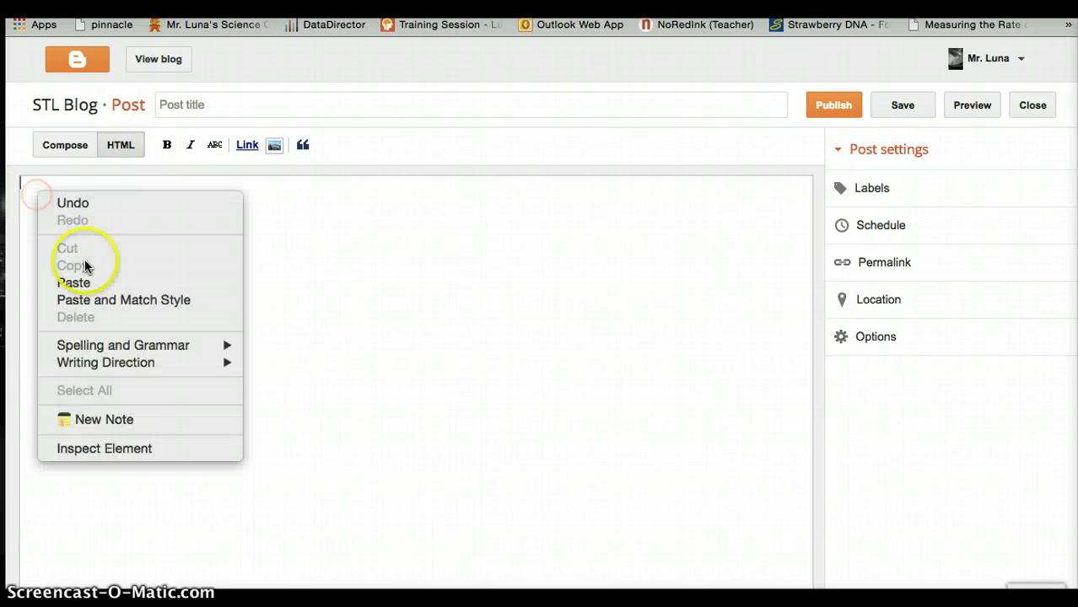
{"action": "left_click", "coordinate": [78, 284]}
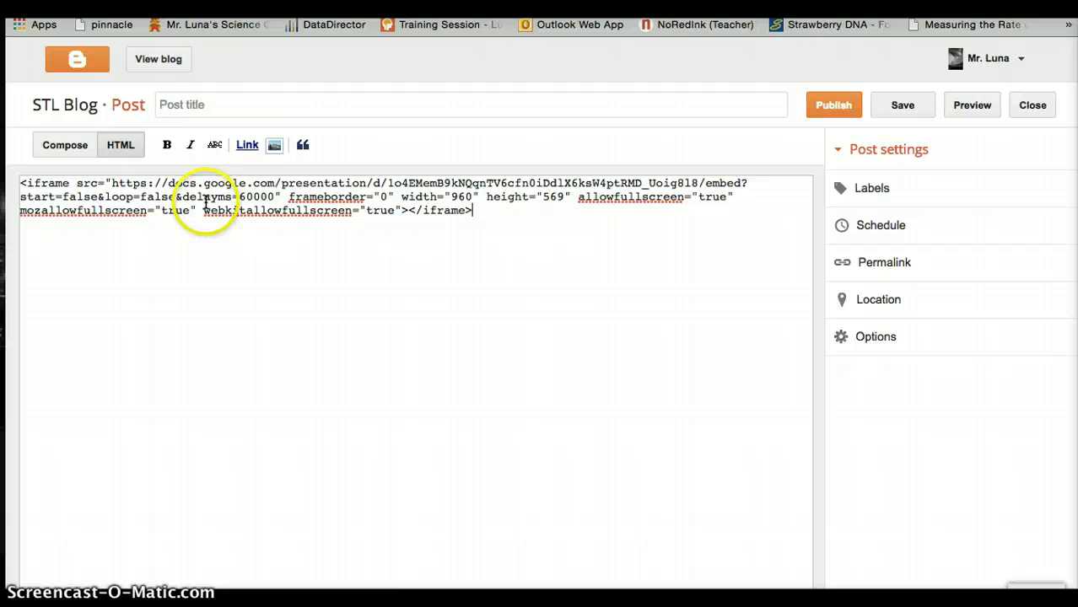
Preview the embedded slideshow, save the post, and check it on the live STL Blog
{"action": "left_click", "coordinate": [61, 147]}
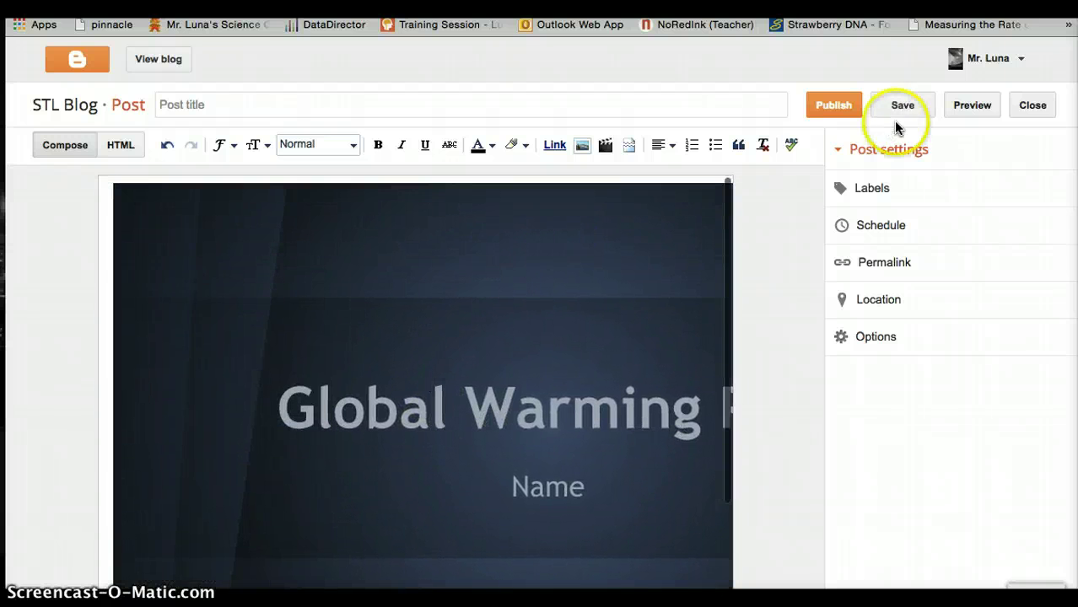
{"action": "left_click", "coordinate": [882, 102]}
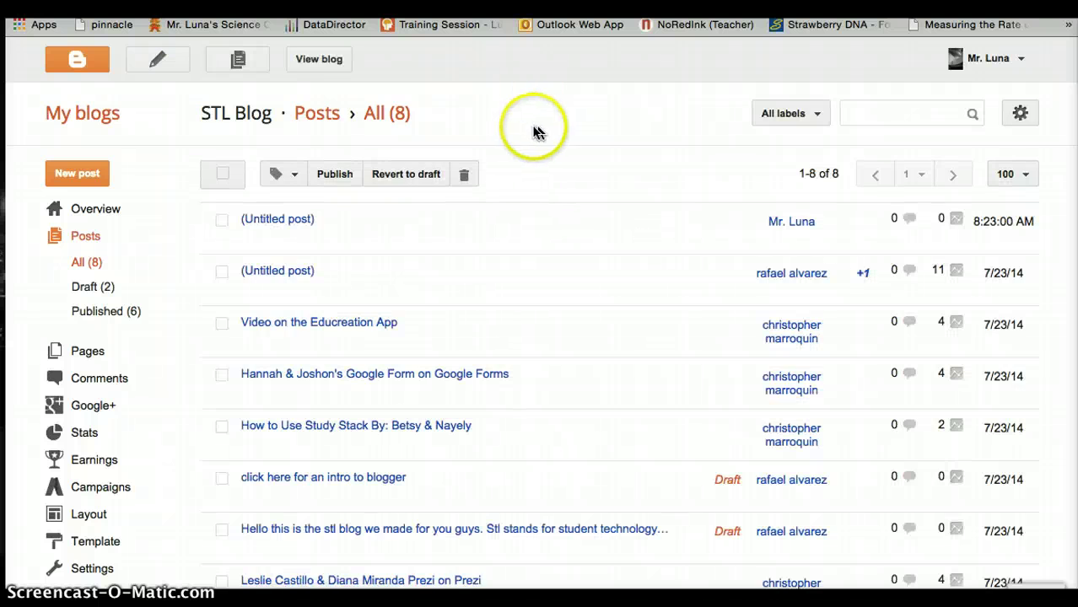
{"action": "left_click", "coordinate": [334, 68]}
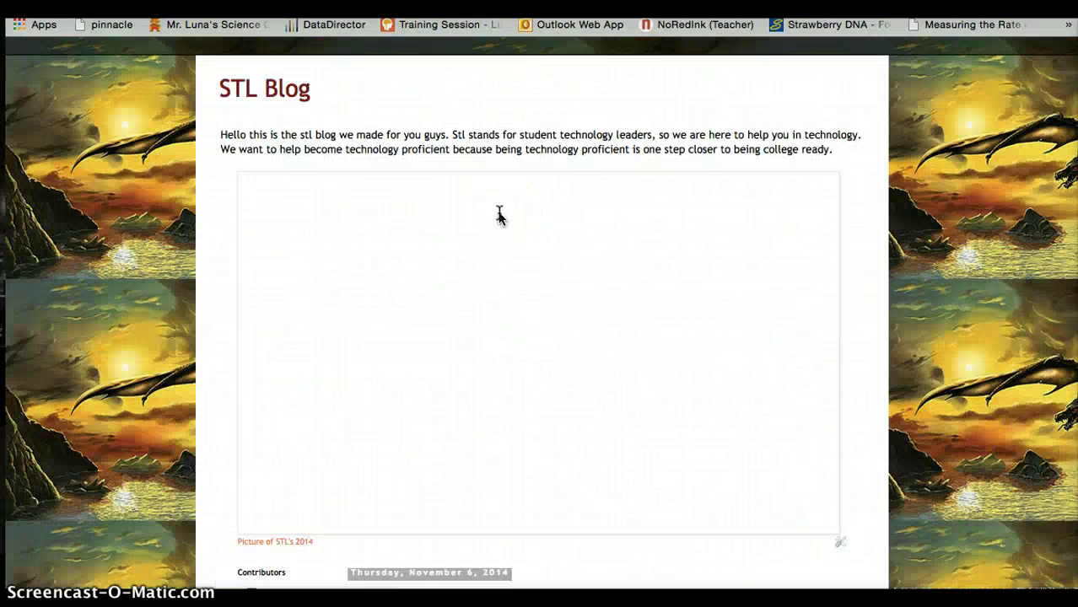
{"action": "scroll", "coordinate": [500, 216], "scroll_direction": "down", "scroll_amount": 1}
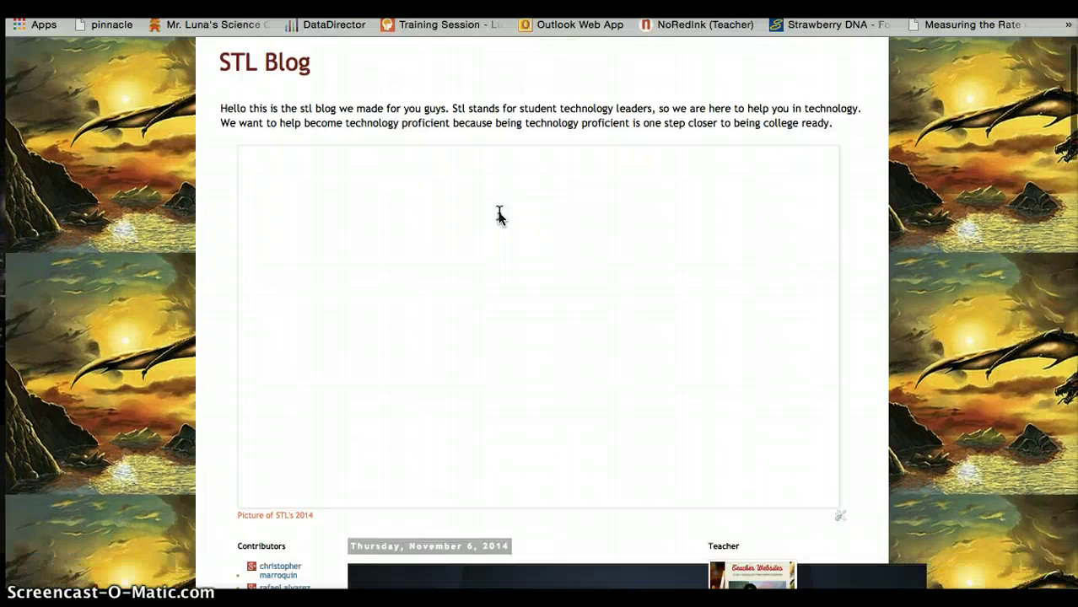
{"action": "scroll", "coordinate": [499, 216], "scroll_direction": "up", "scroll_amount": 1}
{"action": "scroll", "coordinate": [500, 216], "scroll_direction": "down", "scroll_amount": 10}
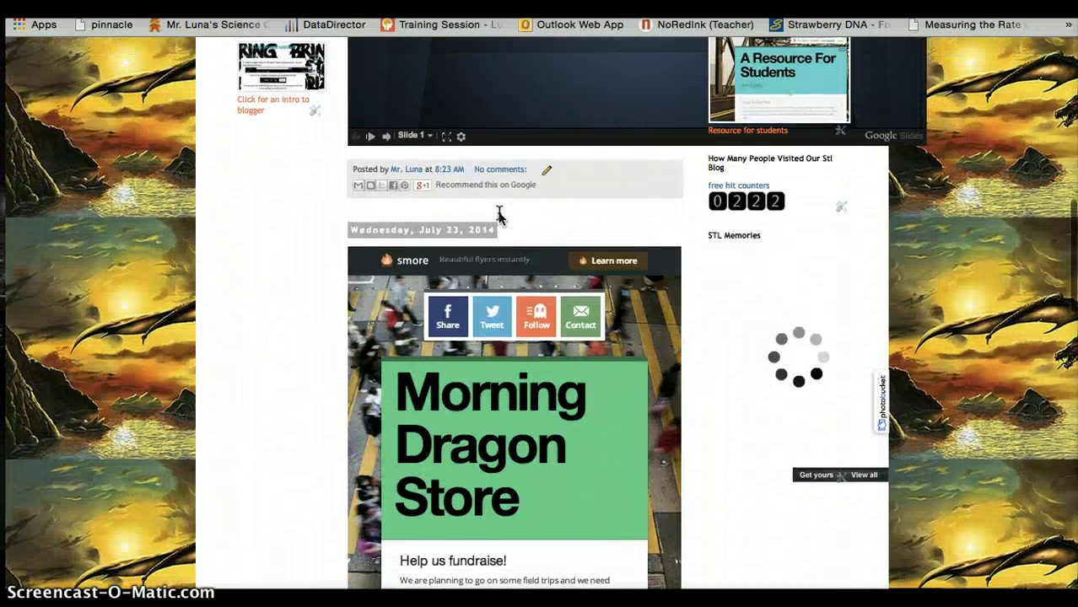
{"action": "scroll", "coordinate": [507, 211], "scroll_direction": "up", "scroll_amount": 5}
{"action": "left_click", "coordinate": [524, 210]}
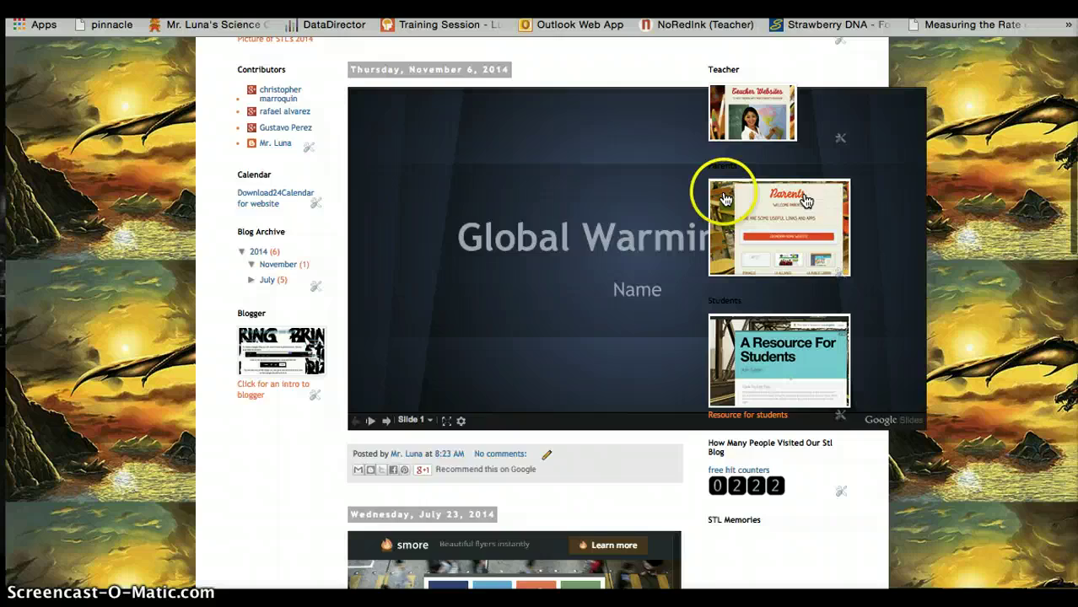
{"action": "scroll", "coordinate": [681, 194], "scroll_direction": "up", "scroll_amount": 15}
{"action": "scroll", "coordinate": [681, 196], "scroll_direction": "up", "scroll_amount": 1}
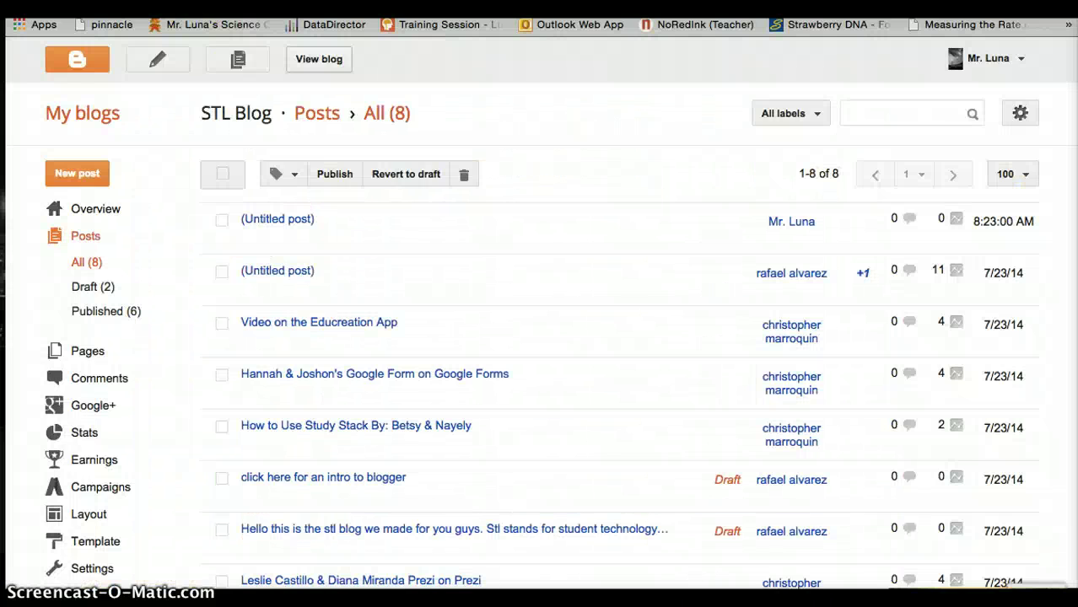
Change the post's iframe height from 569 to 500 and width from 960 to 600, then update
{"action": "left_click", "coordinate": [289, 218]}
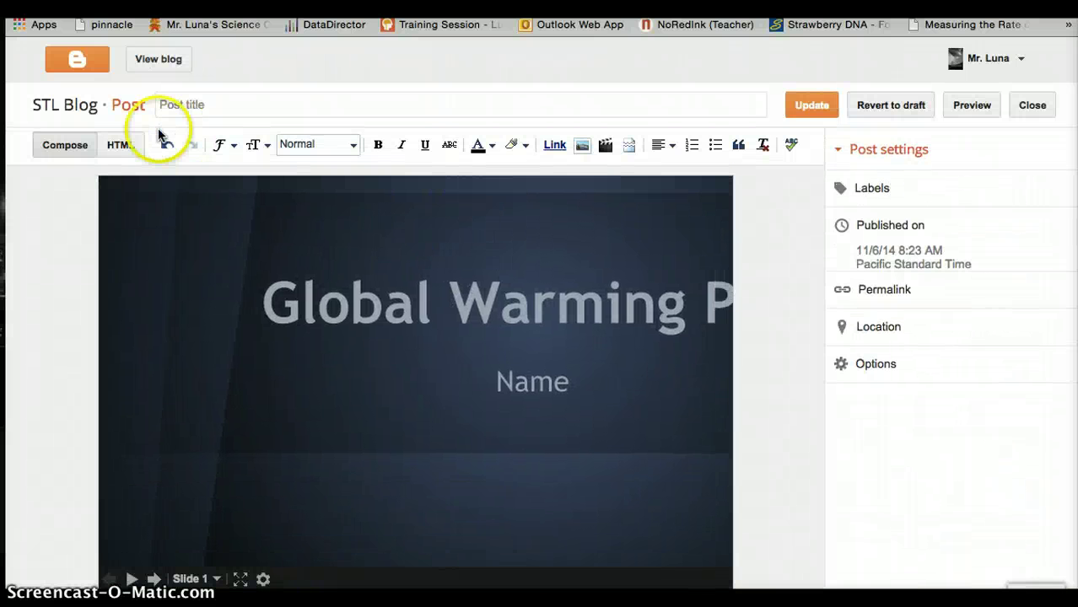
{"action": "left_click", "coordinate": [125, 145]}
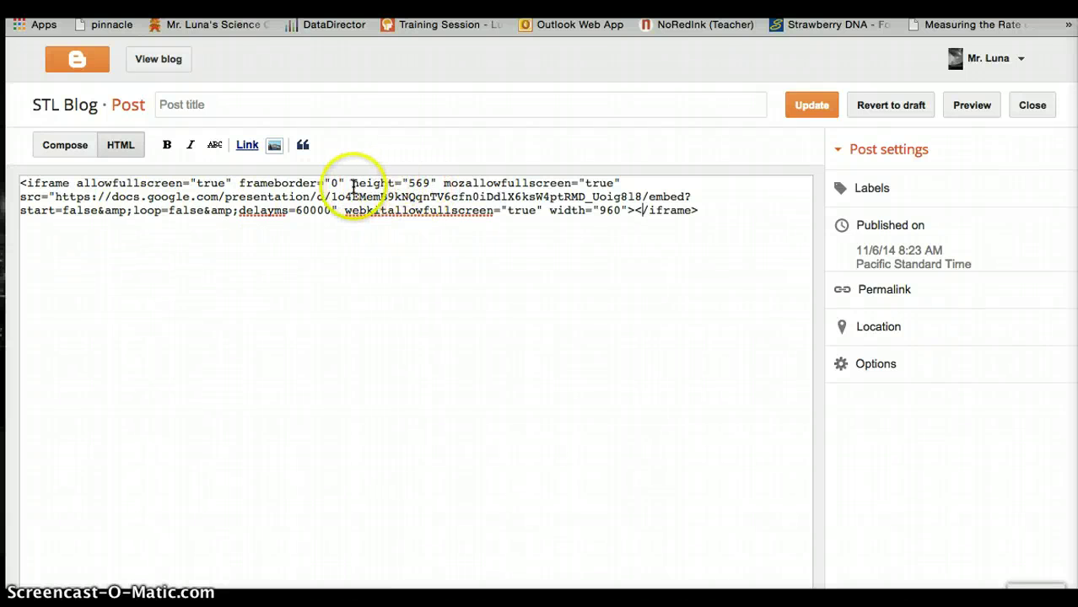
{"action": "left_click_drag", "start_coordinate": [351, 183], "coordinate": [411, 186]}
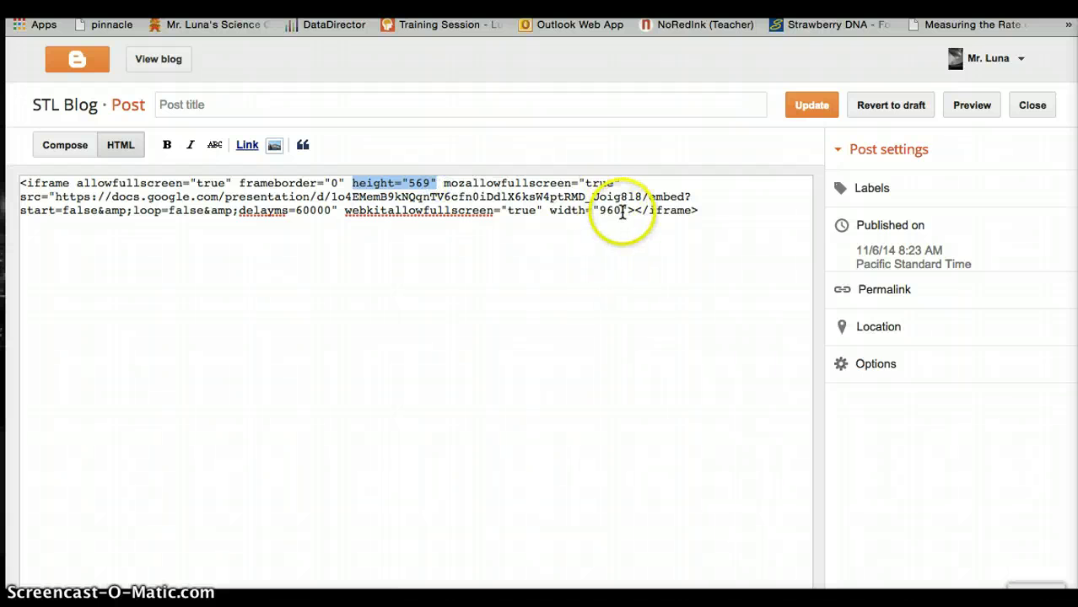
{"action": "left_click_drag", "start_coordinate": [622, 210], "coordinate": [561, 212]}
{"action": "left_click", "coordinate": [416, 183]}
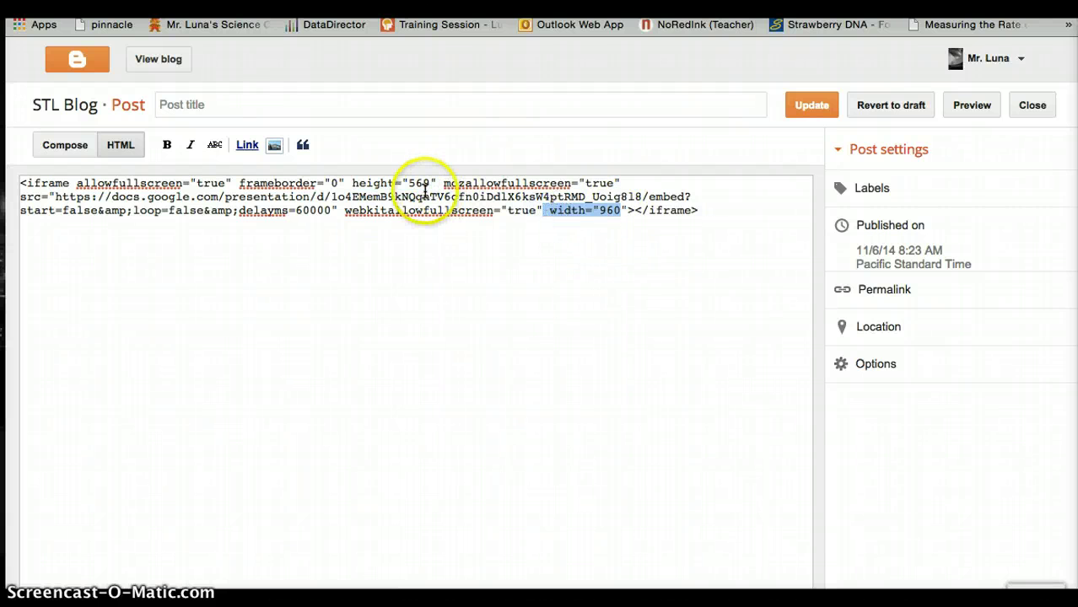
{"action": "left_click_drag", "start_coordinate": [421, 184], "coordinate": [422, 183]}
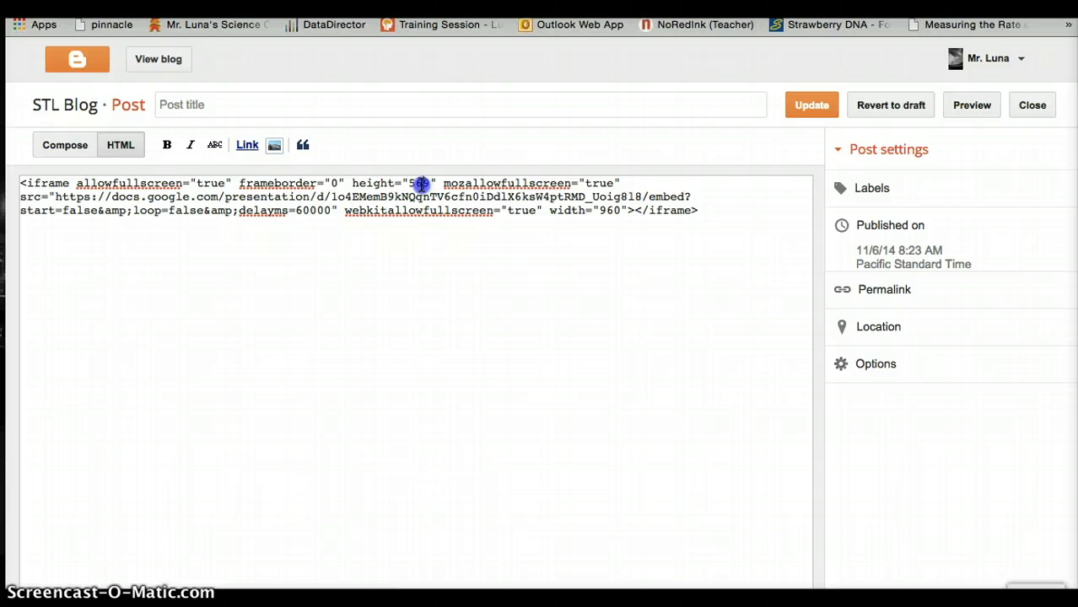
{"action": "type", "text": "9"}
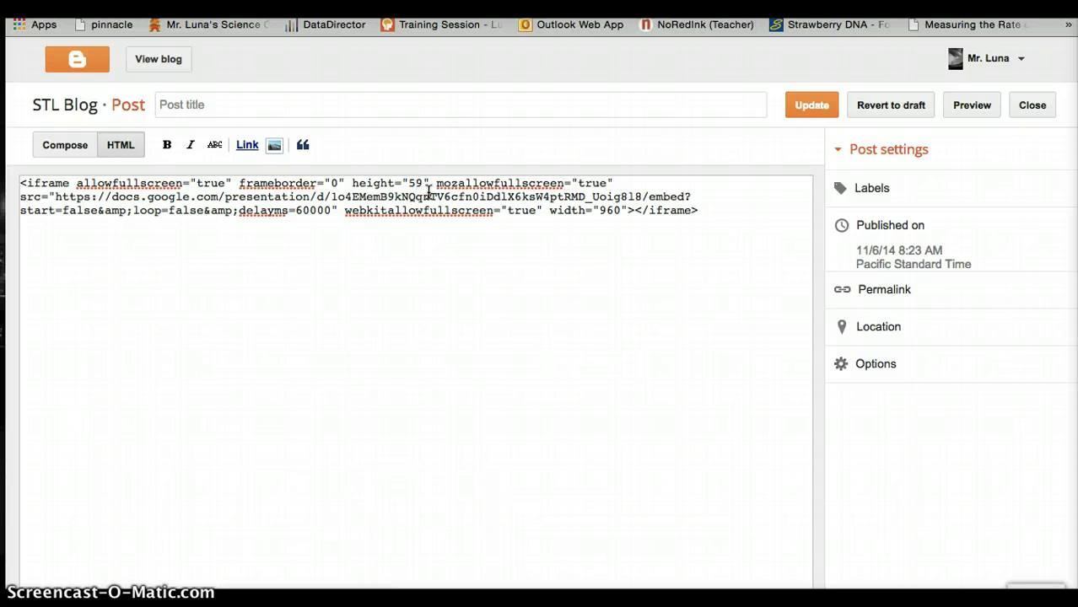
{"action": "key", "text": "Delete"}
{"action": "type", "text": "00"}
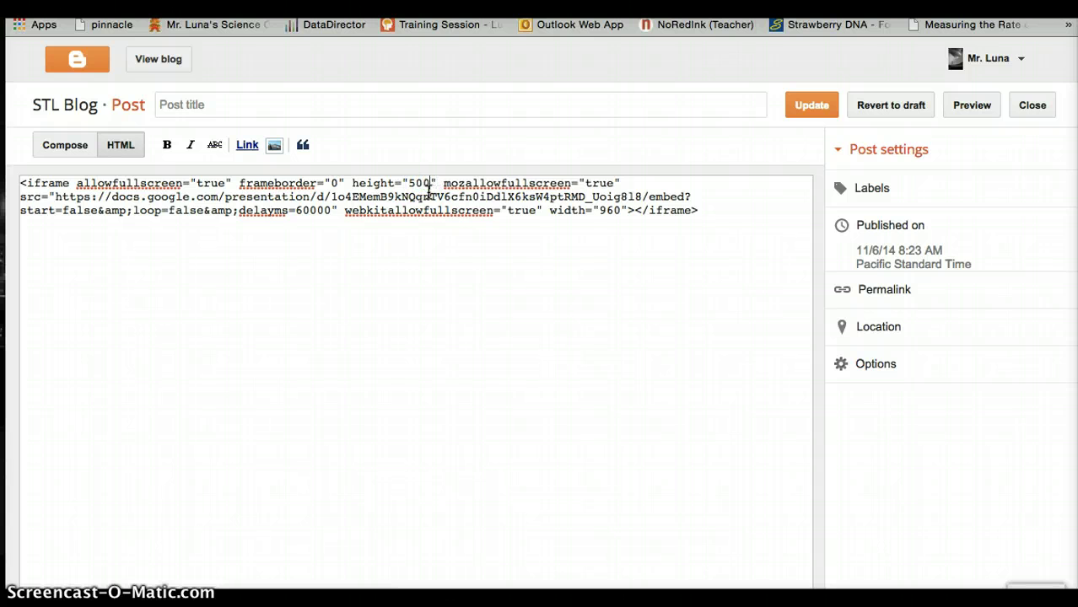
{"action": "left_click", "coordinate": [594, 213]}
{"action": "key", "text": "Delete"}
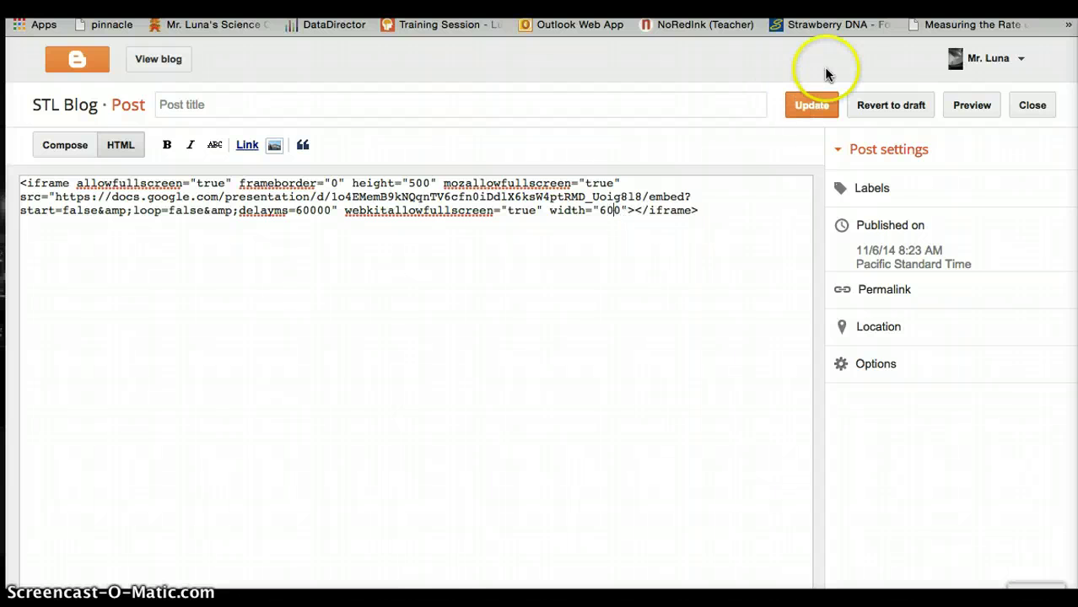
{"action": "left_click", "coordinate": [815, 105]}
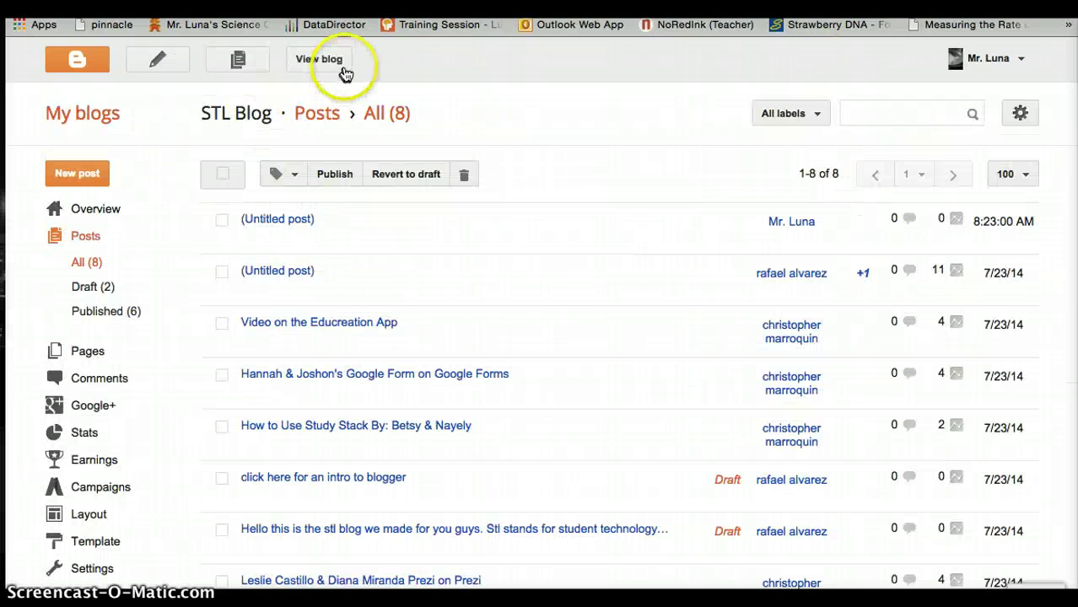
Open the public STL Blog and scroll down to the embedded slideshow post
{"action": "left_click", "coordinate": [339, 61]}
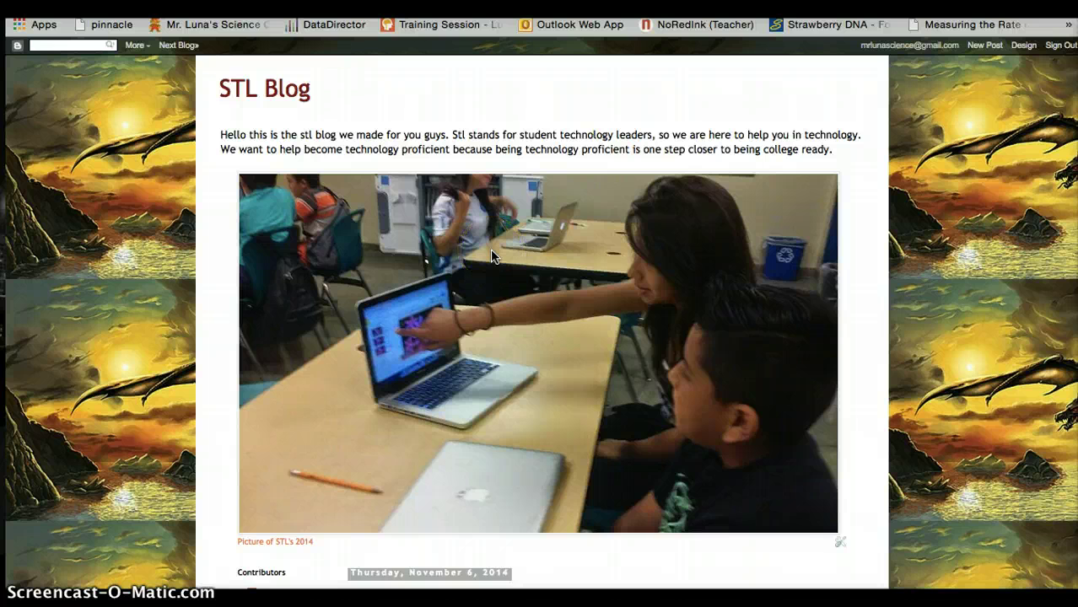
{"action": "scroll", "coordinate": [542, 315], "scroll_direction": "down", "scroll_amount": 1}
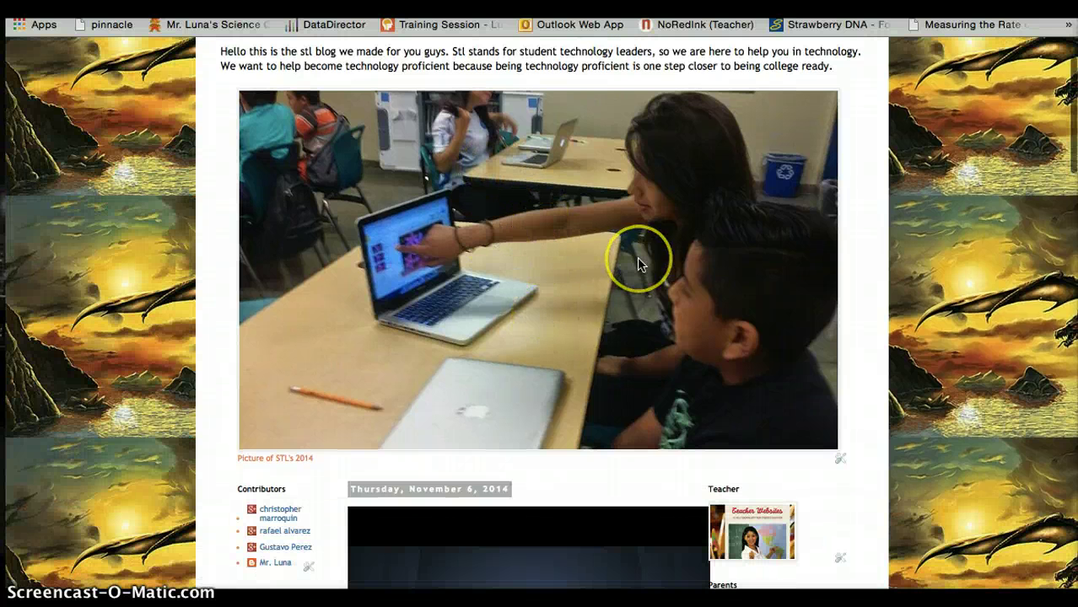
{"action": "scroll", "coordinate": [637, 264], "scroll_direction": "down", "scroll_amount": 3}
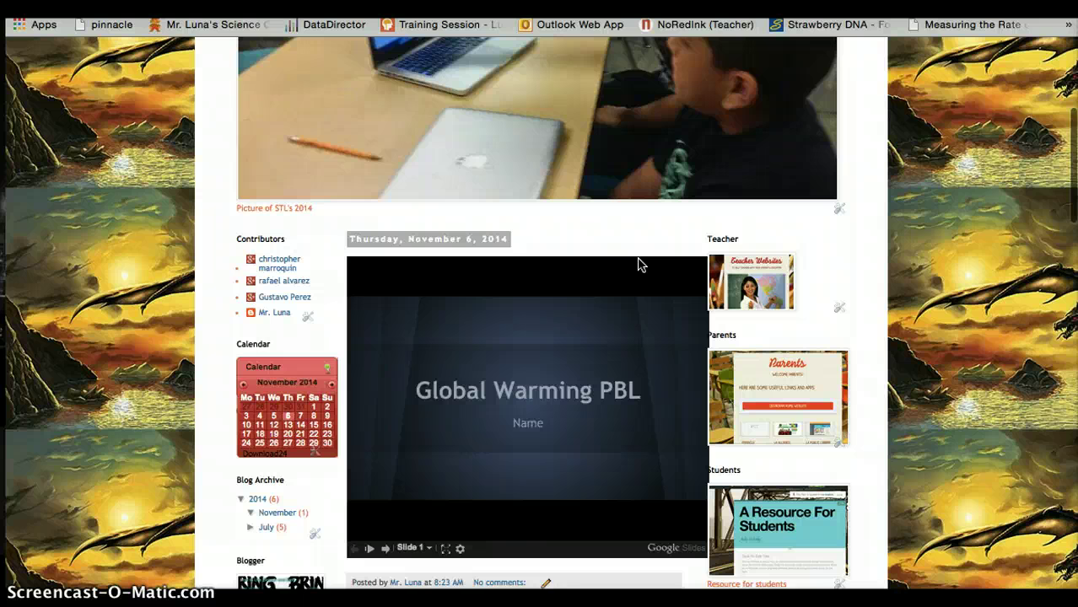
{"action": "scroll", "coordinate": [844, 320], "scroll_direction": "down", "scroll_amount": 1}
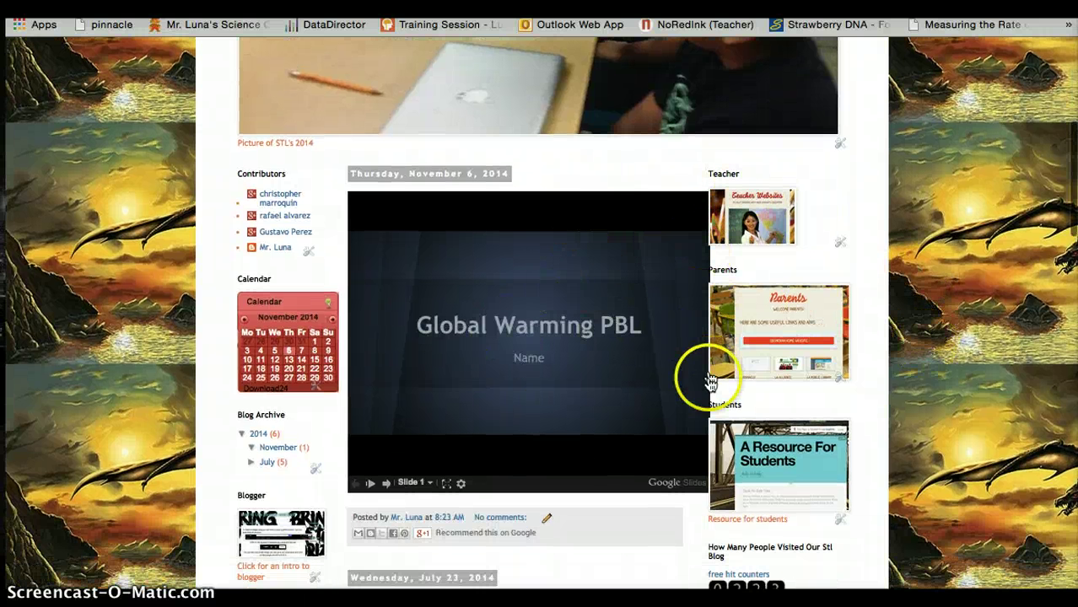
Step through the embedded slideshow's slides to the 'What can you do to help?' slide
{"action": "left_click", "coordinate": [386, 484]}
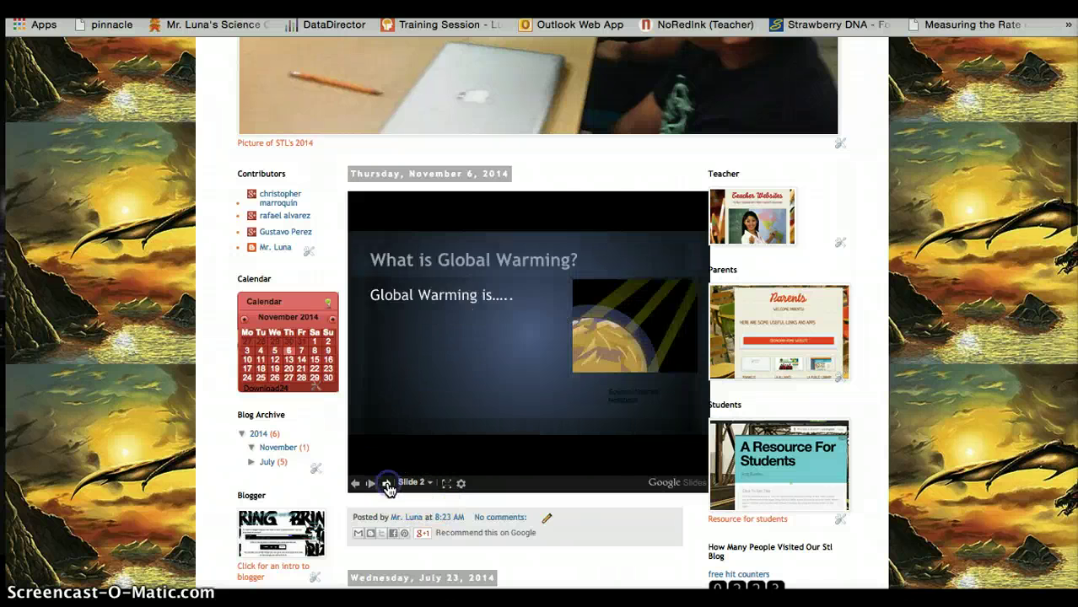
{"action": "left_click", "coordinate": [386, 485]}
{"action": "left_click", "coordinate": [386, 484]}
{"action": "left_click", "coordinate": [386, 484]}
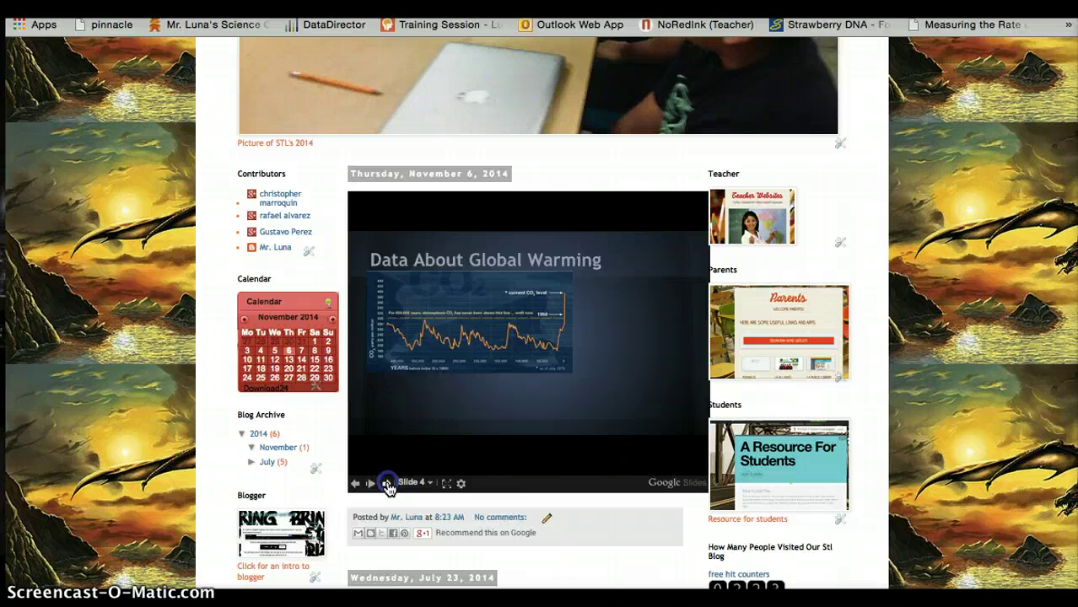
{"action": "left_click", "coordinate": [388, 485]}
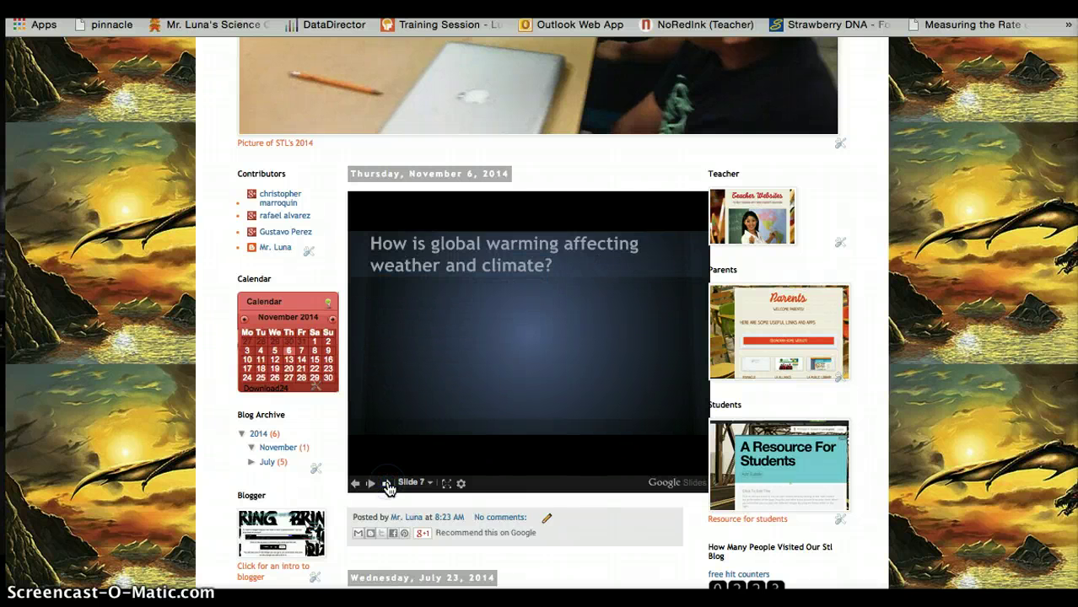
{"action": "left_click", "coordinate": [388, 485]}
{"action": "left_click", "coordinate": [387, 485]}
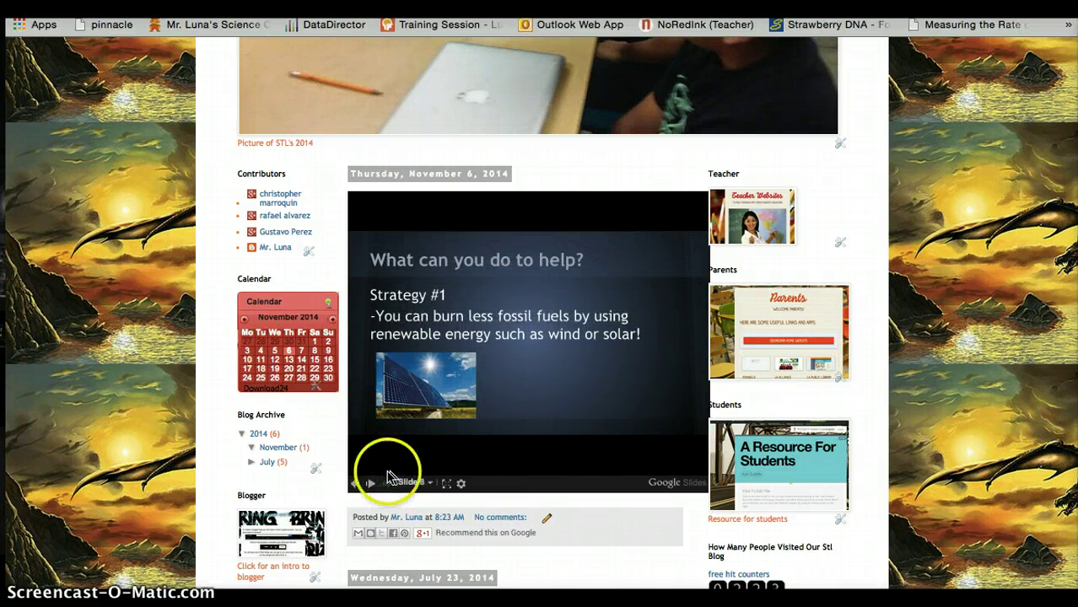
{"action": "left_click", "coordinate": [356, 483]}
{"action": "left_click", "coordinate": [387, 485]}
{"action": "left_click", "coordinate": [387, 485]}
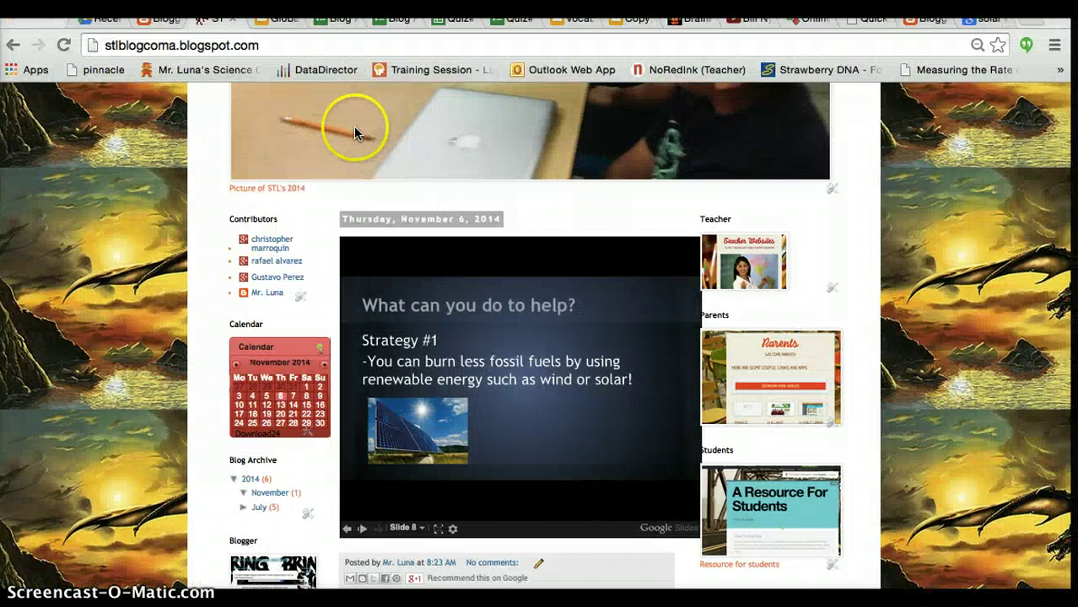
Cut the blog address stlblogcoma.blogspot.com from Chrome's address bar to the clipboard
{"action": "left_click", "coordinate": [265, 46]}
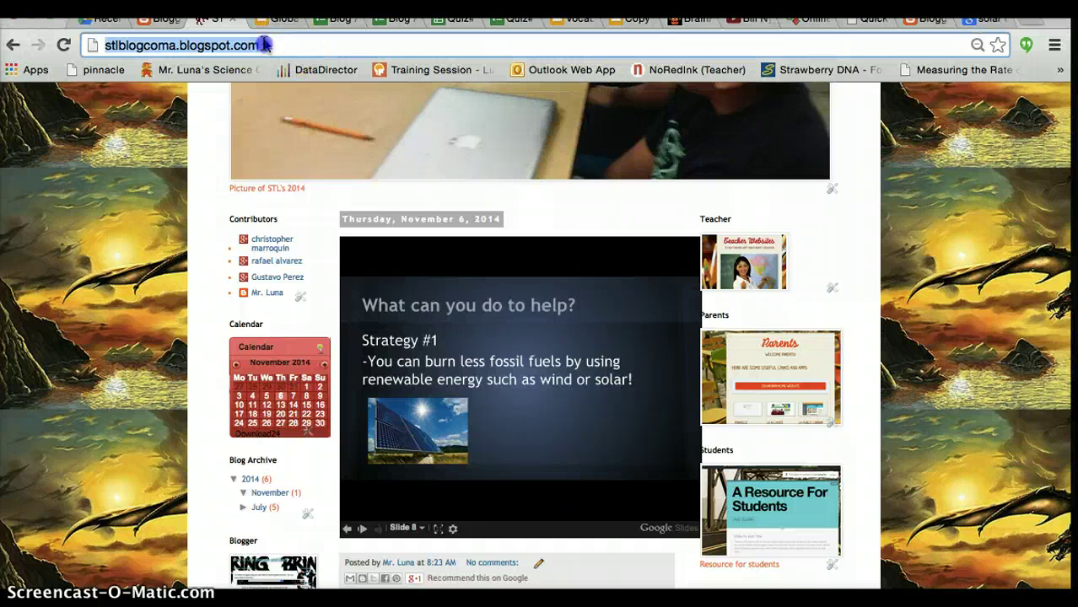
{"action": "left_click", "coordinate": [226, 49]}
{"action": "left_click", "coordinate": [307, 42]}
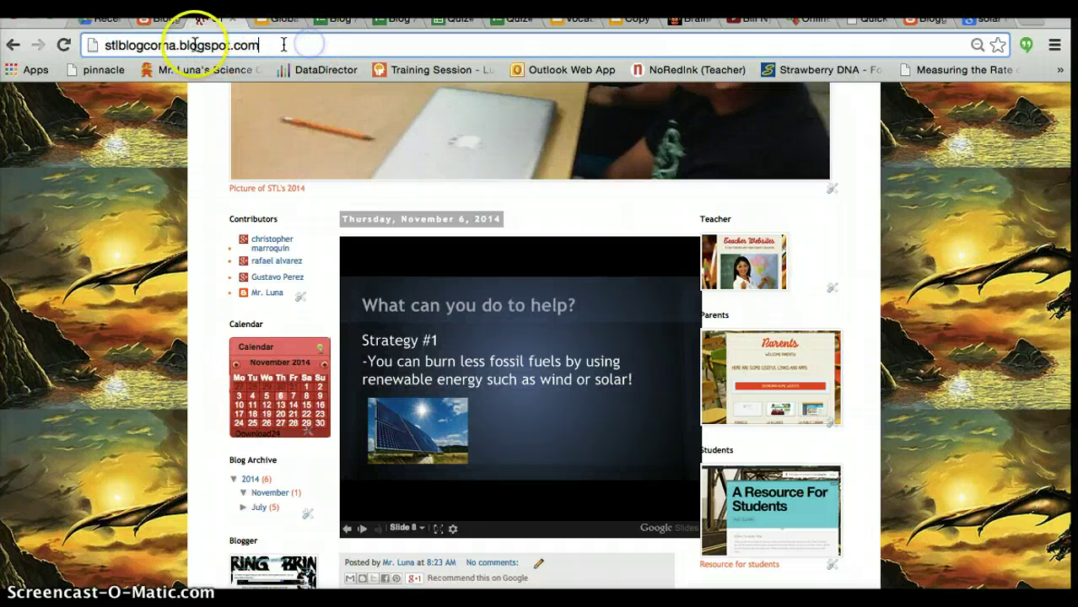
{"action": "triple_click", "coordinate": [150, 45]}
{"action": "key", "text": "ctrl+c"}
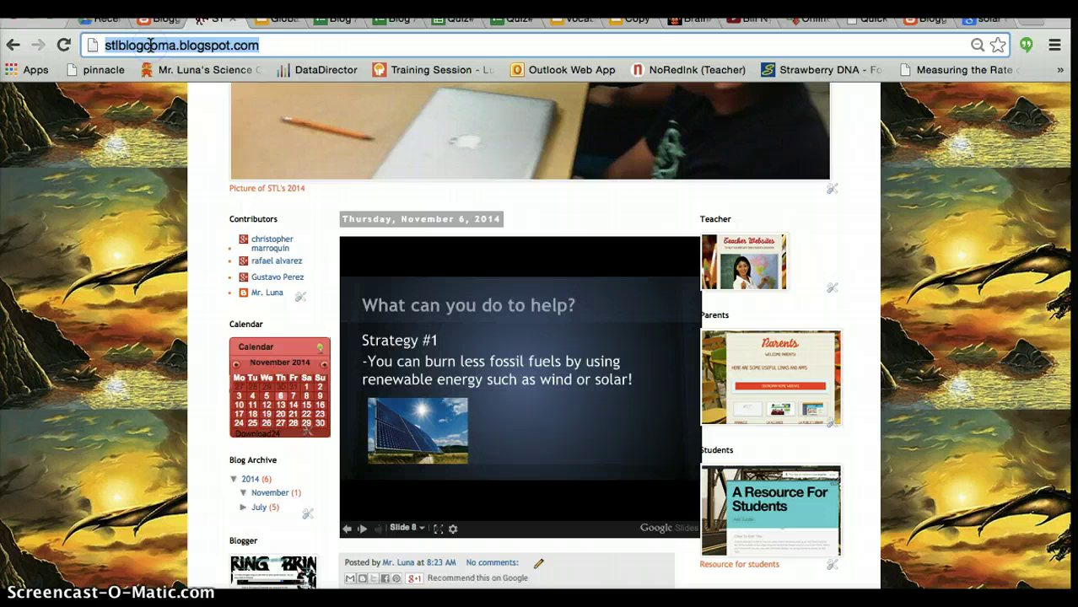
{"action": "right_click", "coordinate": [151, 47]}
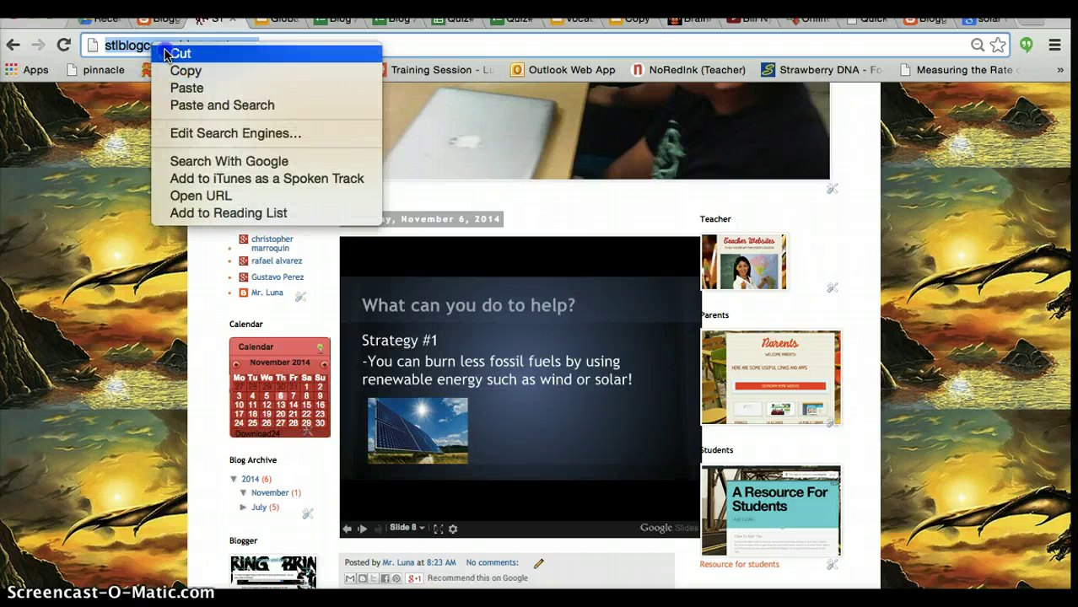
{"action": "left_click", "coordinate": [179, 53]}
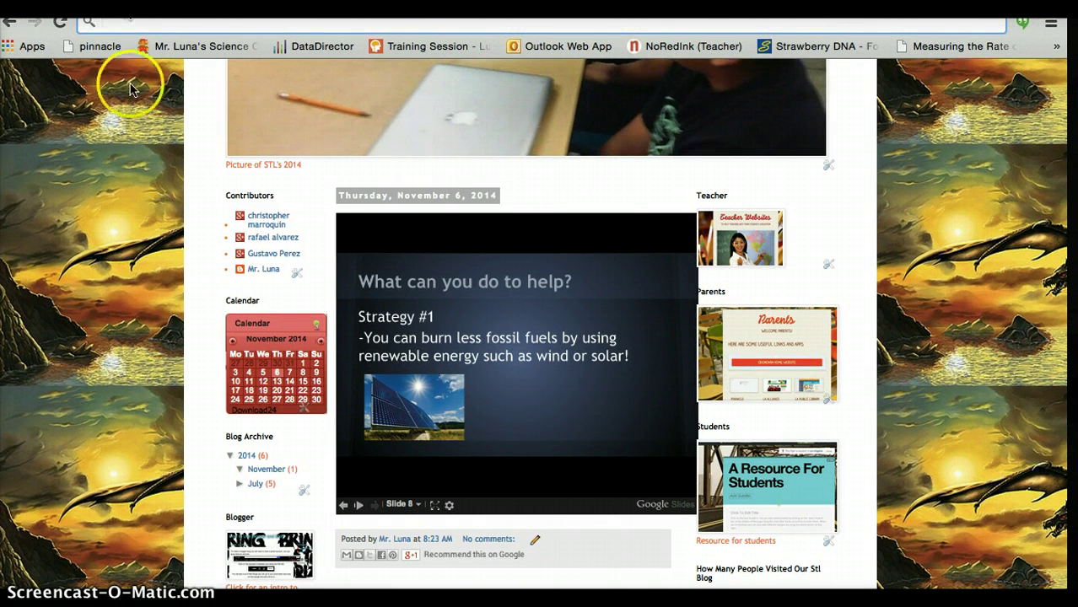
{"action": "left_click", "coordinate": [131, 89]}
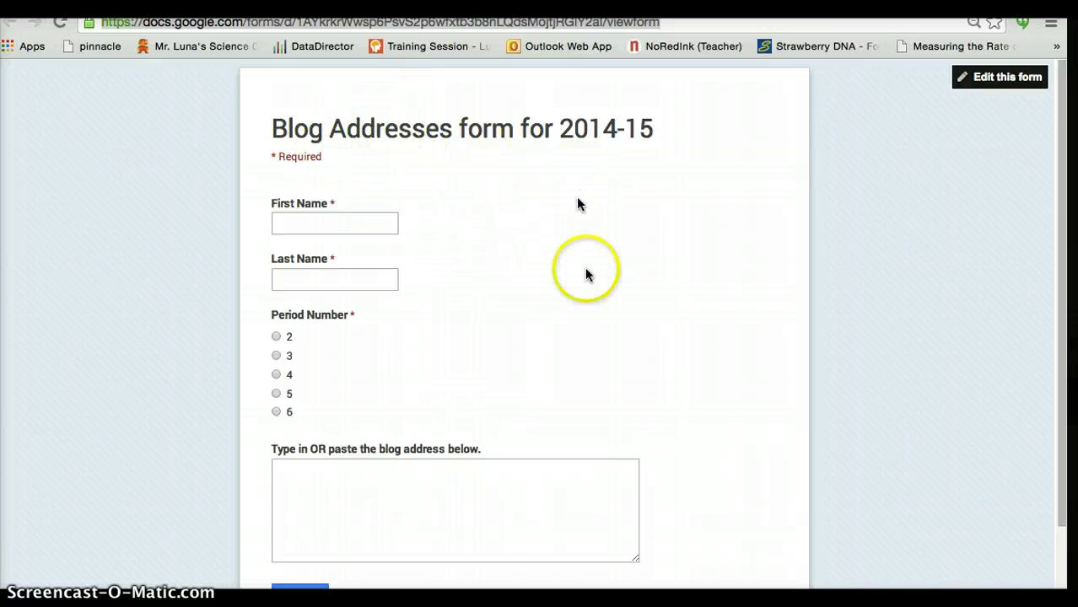
{"action": "scroll", "coordinate": [584, 270], "scroll_direction": "down", "scroll_amount": 1}
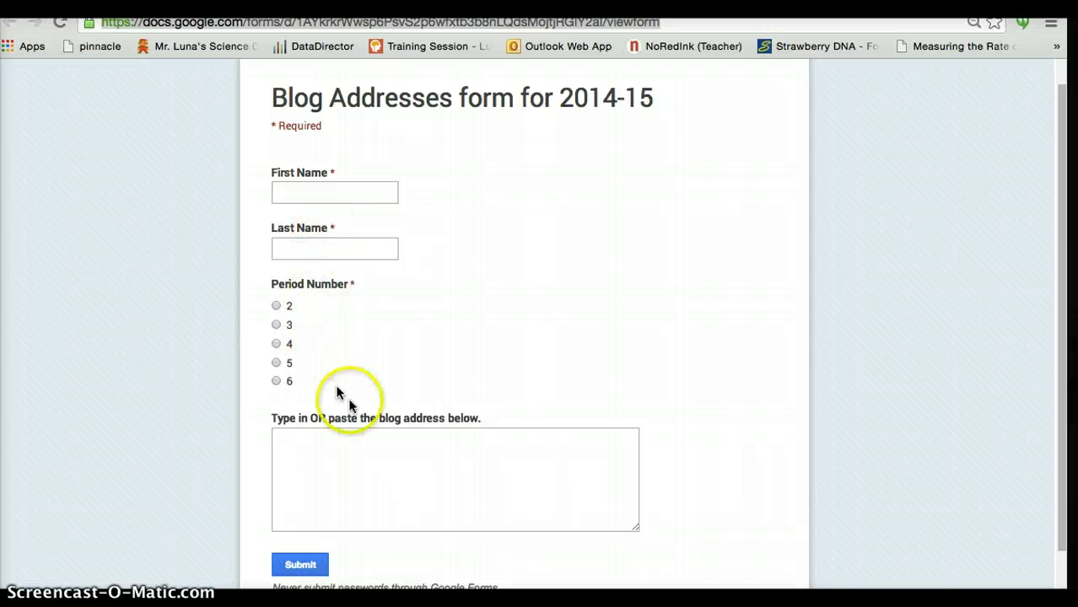
{"action": "scroll", "coordinate": [355, 410], "scroll_direction": "down", "scroll_amount": 2}
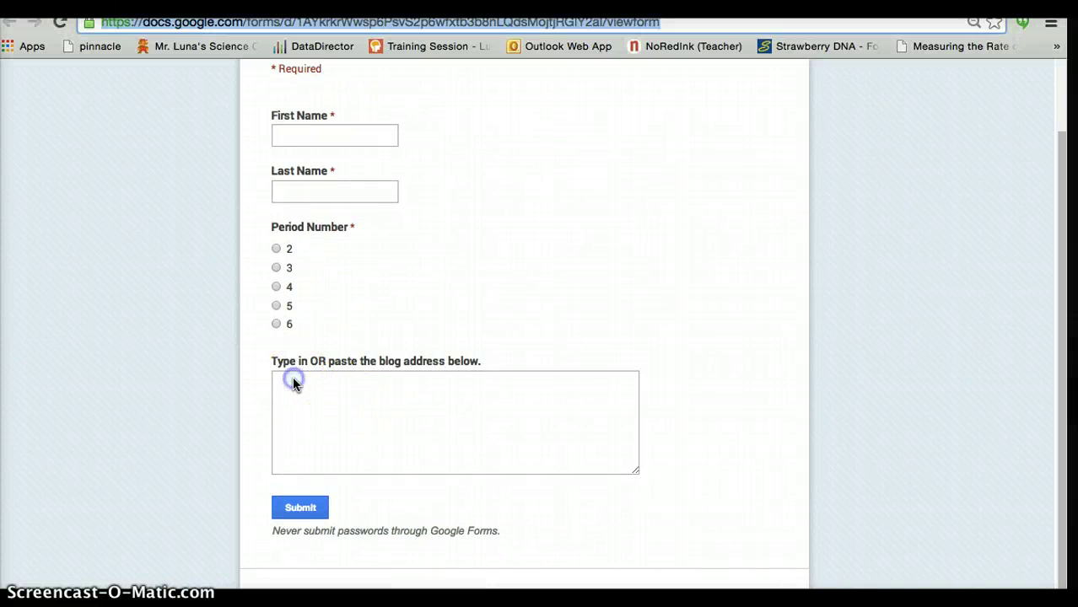
{"action": "left_click", "coordinate": [292, 380]}
{"action": "right_click", "coordinate": [293, 380]}
{"action": "left_click", "coordinate": [329, 467]}
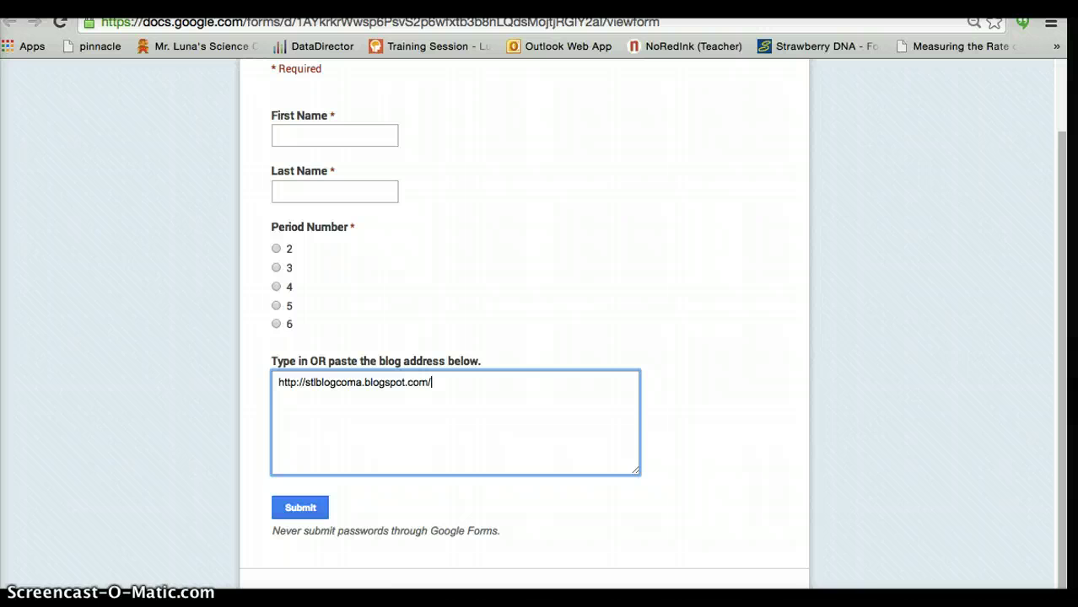
{"action": "left_click", "coordinate": [194, 46]}
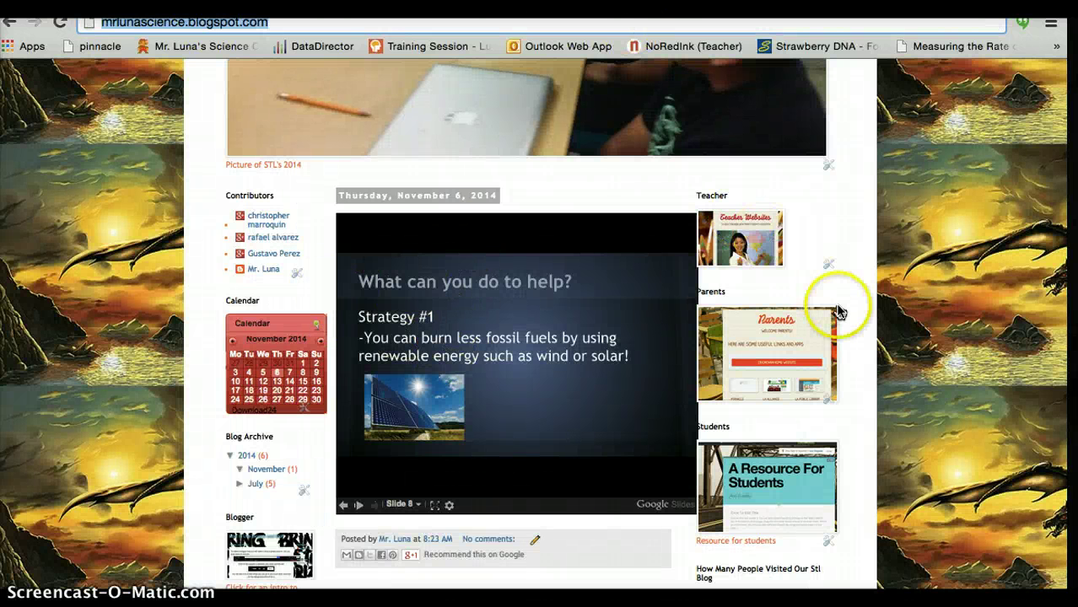
Scroll the blog page to review the post with the embedded Global Warming slideshow
{"action": "scroll", "coordinate": [840, 304], "scroll_direction": "down", "scroll_amount": 1}
{"action": "scroll", "coordinate": [835, 300], "scroll_direction": "up", "scroll_amount": 3}
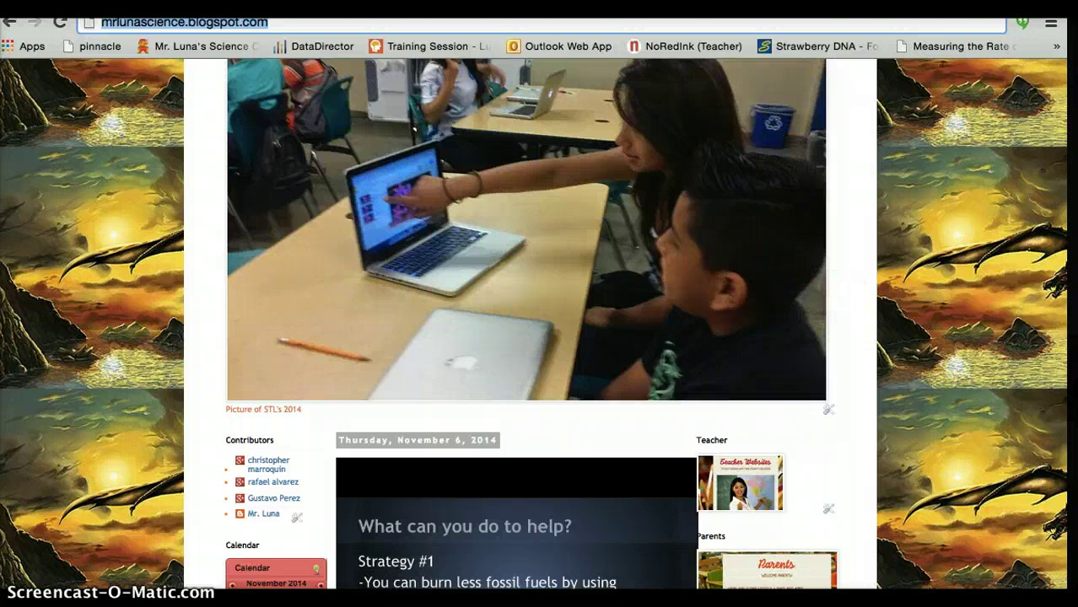